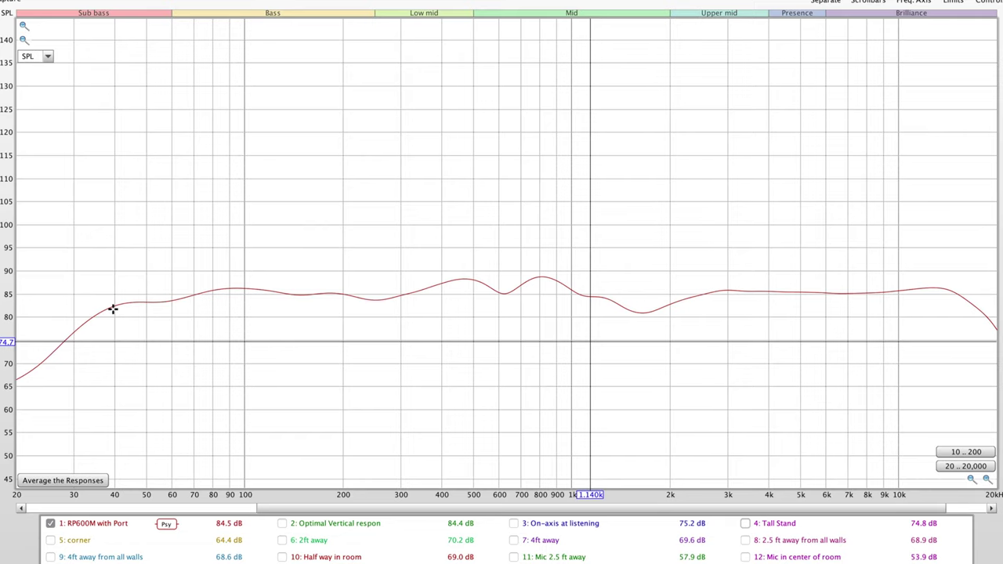
# Examine the RP600M with Port response curve from about 32 Hz in the sub bass up to 2.29 kHz
pyautogui.click(112, 307)
pyautogui.click(159, 302)
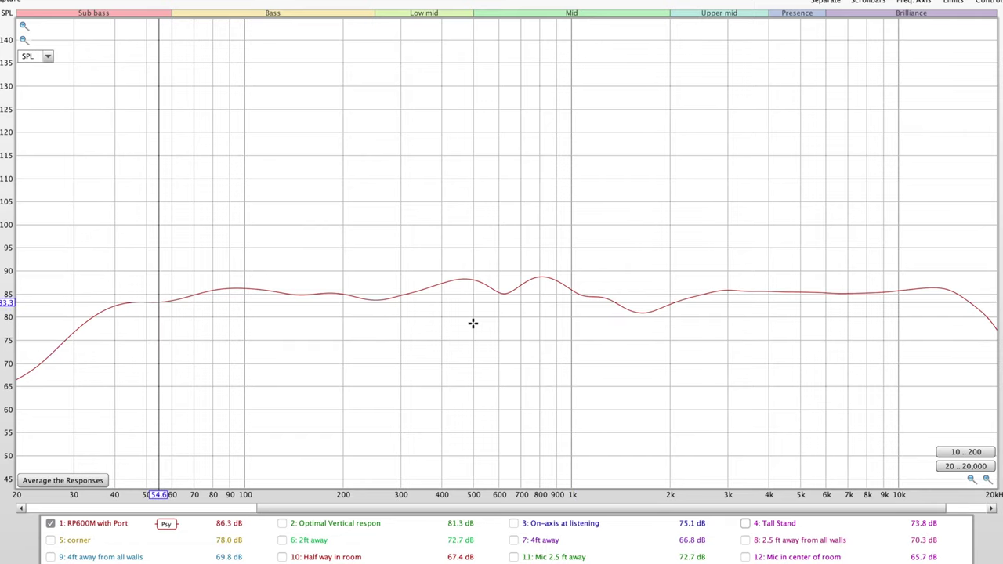
pyautogui.moveTo(472, 323); pyautogui.dragTo(111, 308)
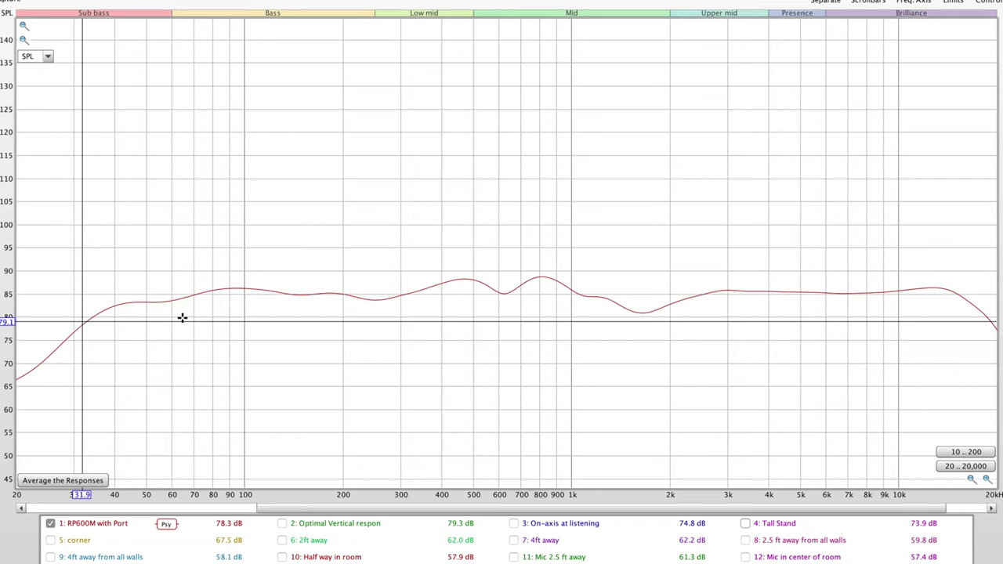
pyautogui.moveTo(253, 294); pyautogui.dragTo(689, 296)
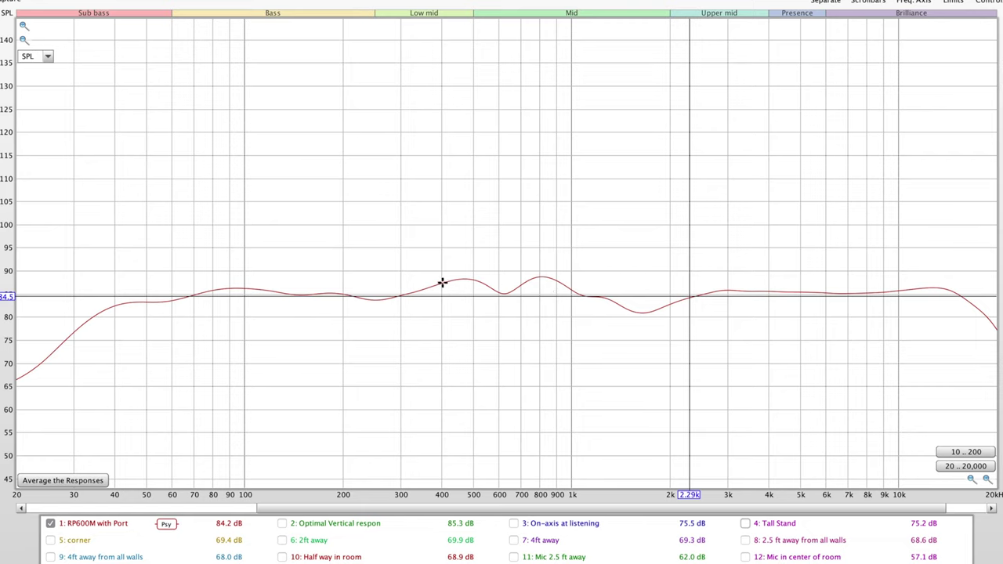
# Overlay the Tall Stand, On-axis at listening and Half way in room measurements one at a time, hiding each again
pyautogui.click(745, 524)
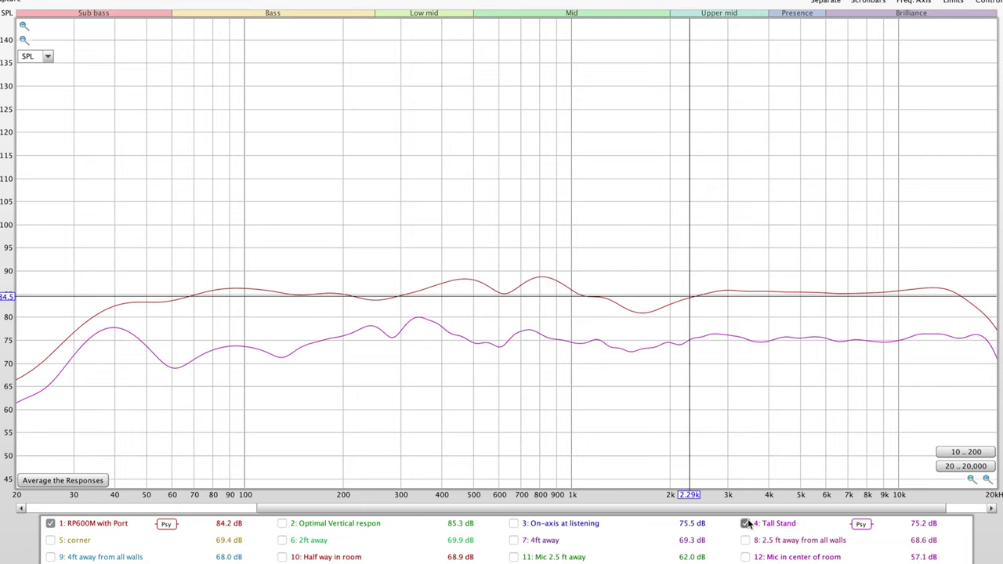
pyautogui.click(745, 523)
pyautogui.click(513, 523)
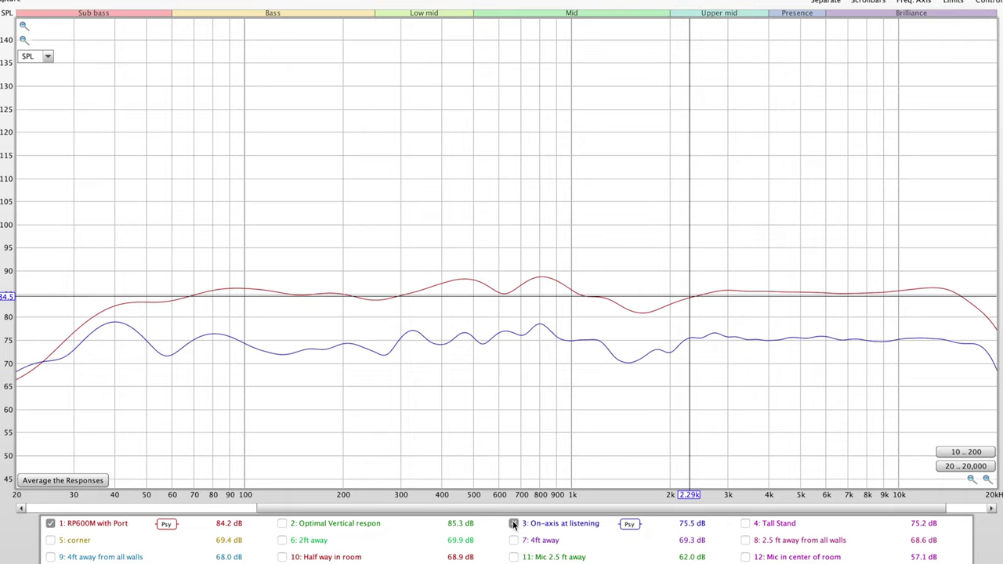
pyautogui.click(514, 524)
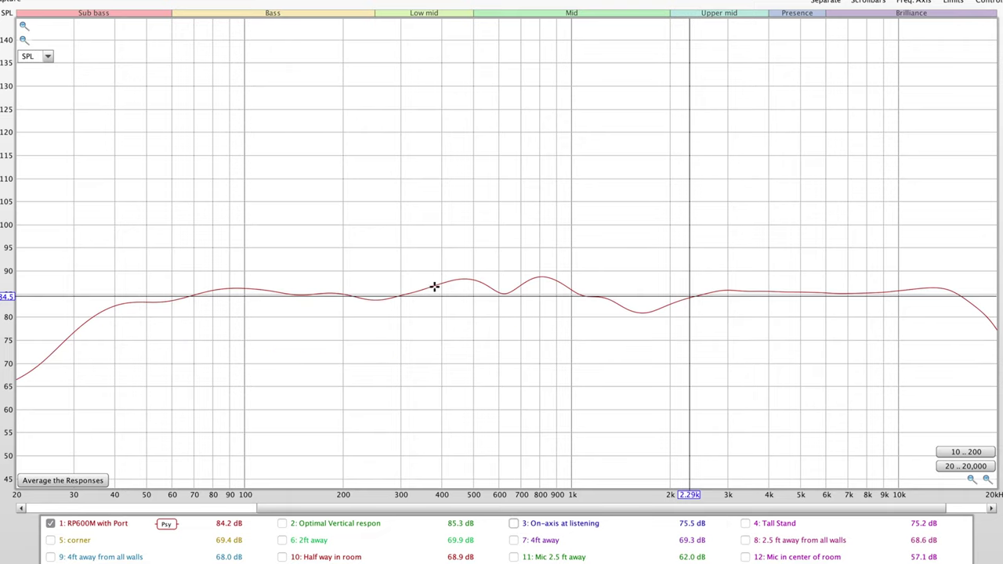
pyautogui.click(283, 557)
pyautogui.click(283, 557)
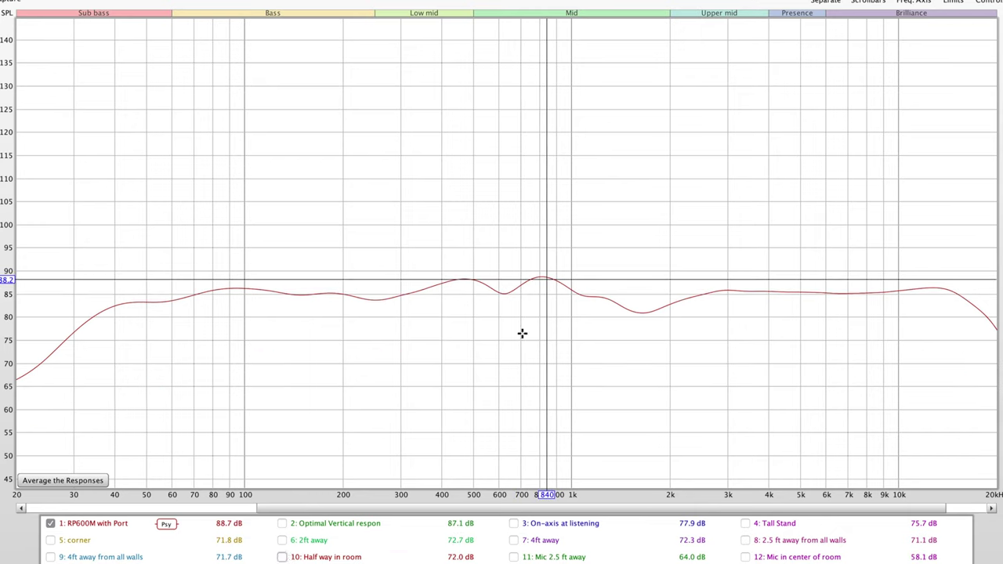
# Compare the On-axis at listening and Tall Stand traces in turn with the RP600M with Port curve, inspecting the 1–2 kHz region
pyautogui.click(514, 524)
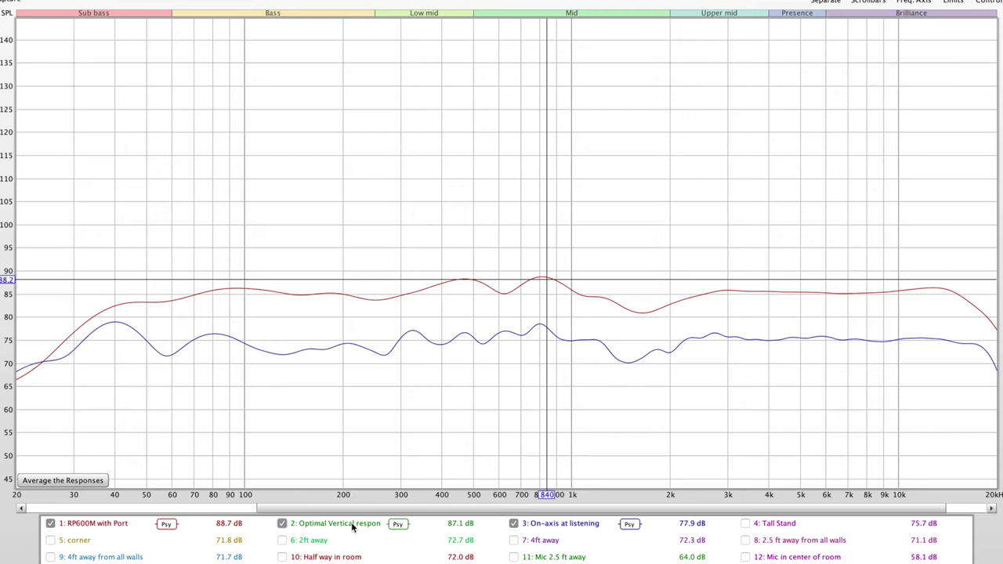
pyautogui.click(517, 525)
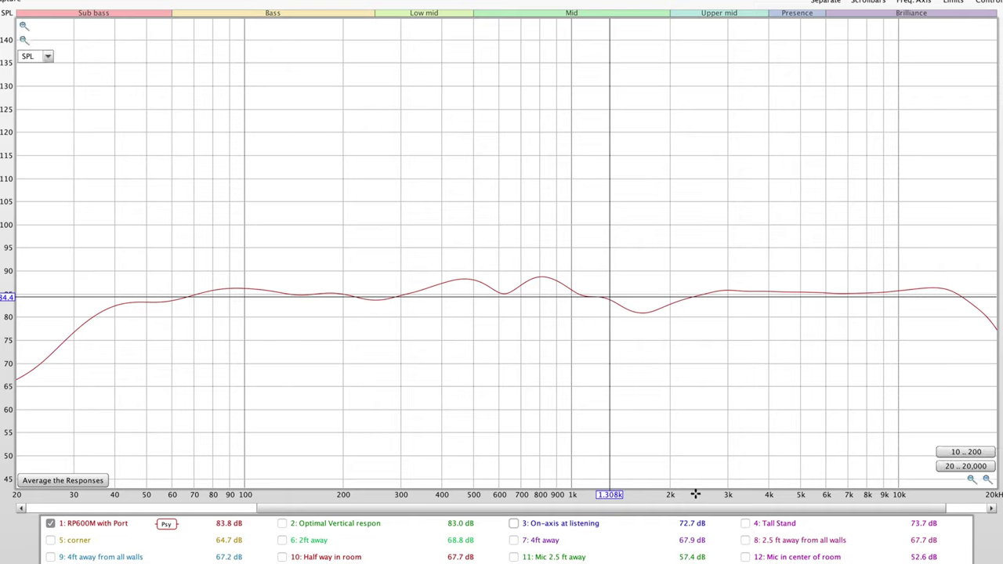
pyautogui.click(746, 524)
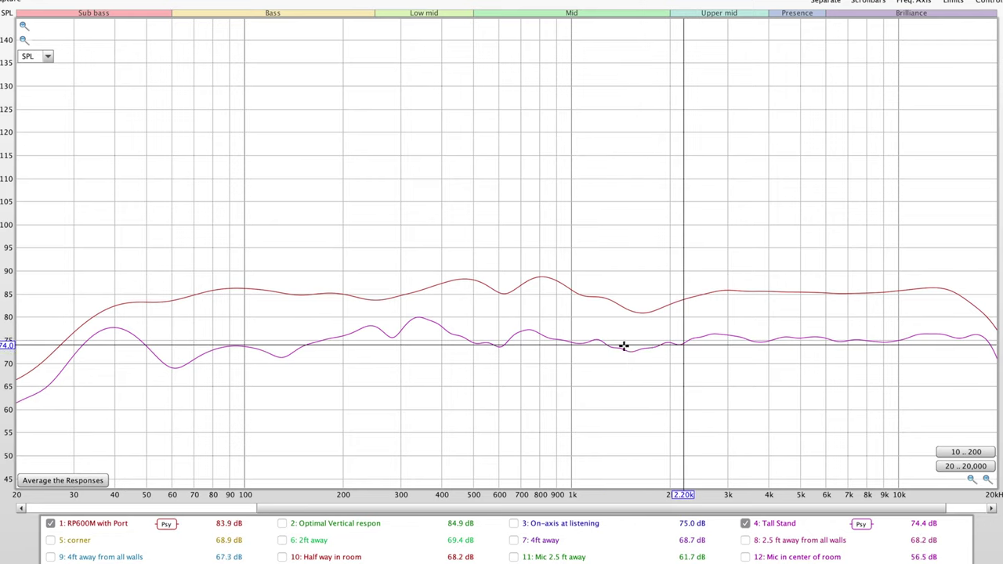
pyautogui.moveTo(624, 345)
pyautogui.mouseDown()
pyautogui.moveTo(660, 345)
pyautogui.moveTo(606, 343)
pyautogui.mouseUp()
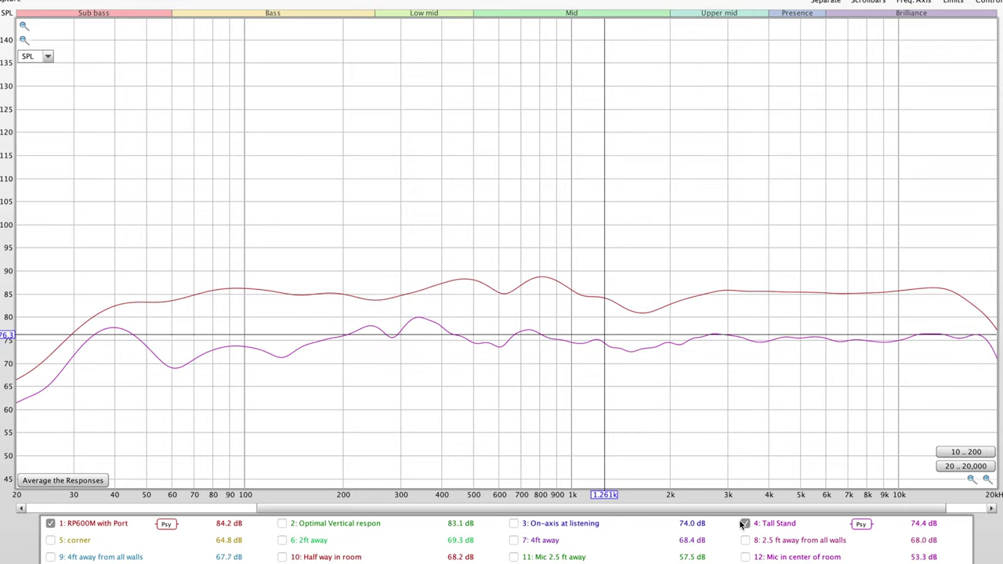
pyautogui.click(744, 523)
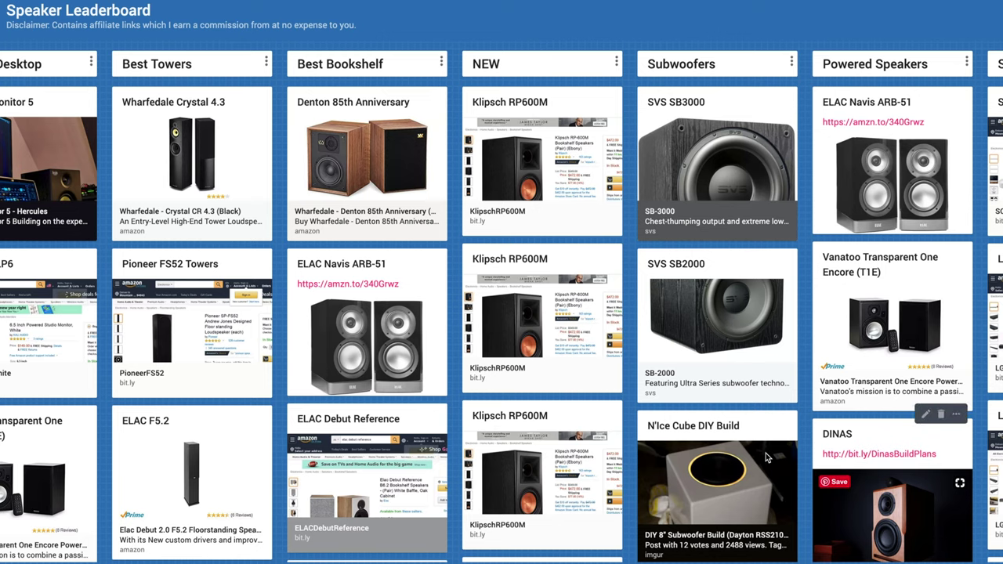
# In the Speaker Leaderboard, move a Klipsch RP600M card from NEW to Best Bookshelf, between ELAC Debut Reference and SVS Ultra Bookshelf
pyautogui.hscroll(-2, 733, 442)
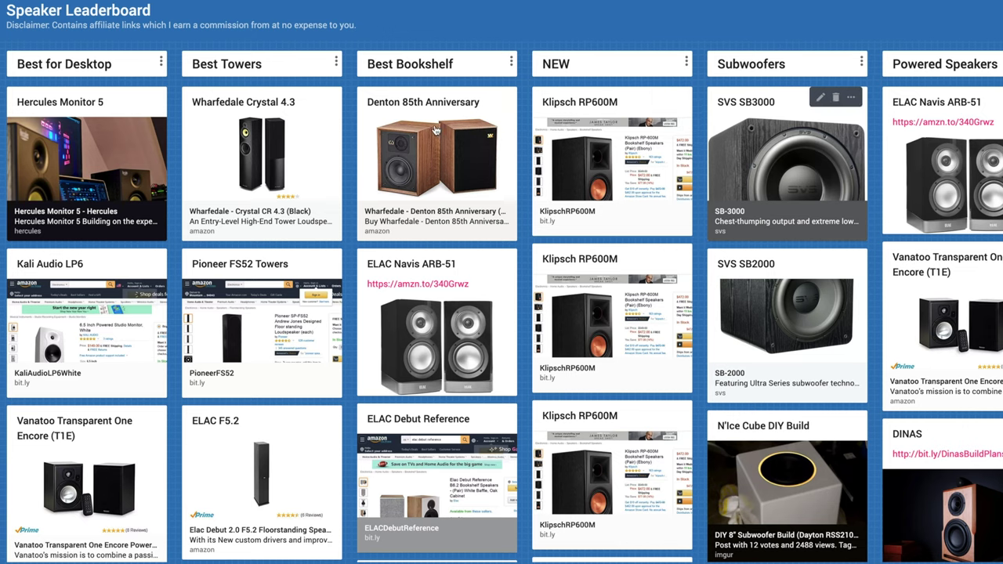
pyautogui.scroll(-1, 462, 296)
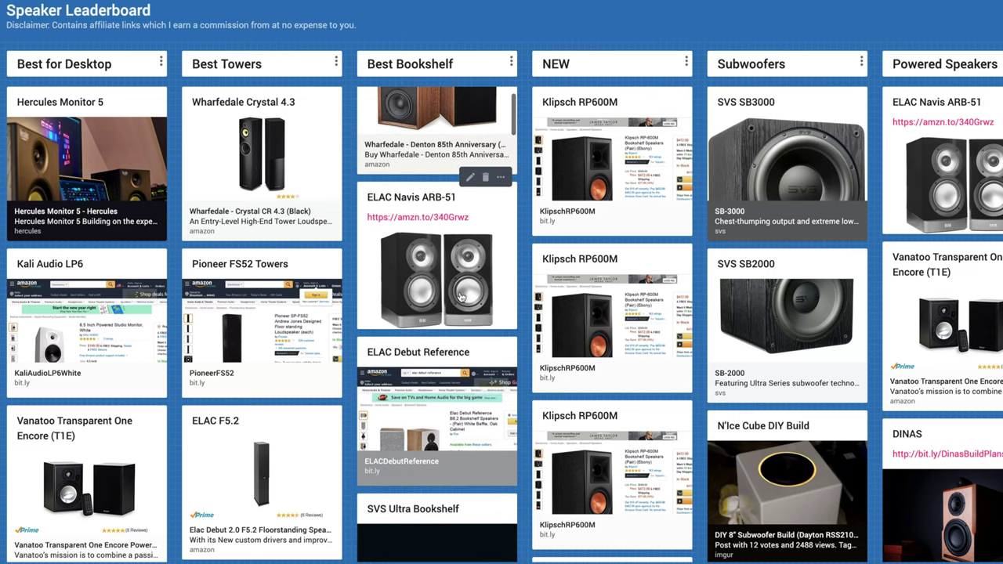
pyautogui.scroll(1, 462, 297)
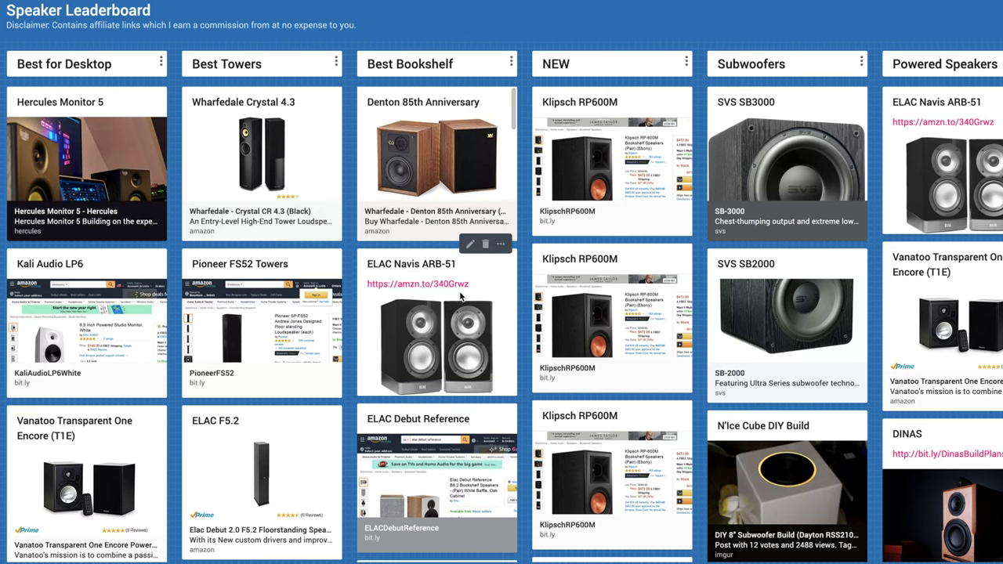
pyautogui.scroll(-2, 461, 297)
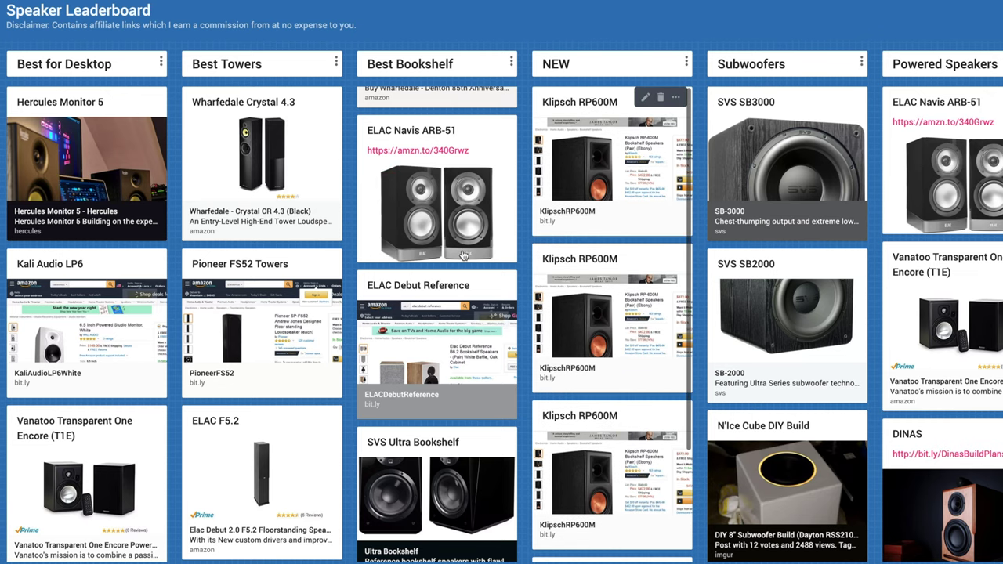
pyautogui.scroll(-1, 462, 235)
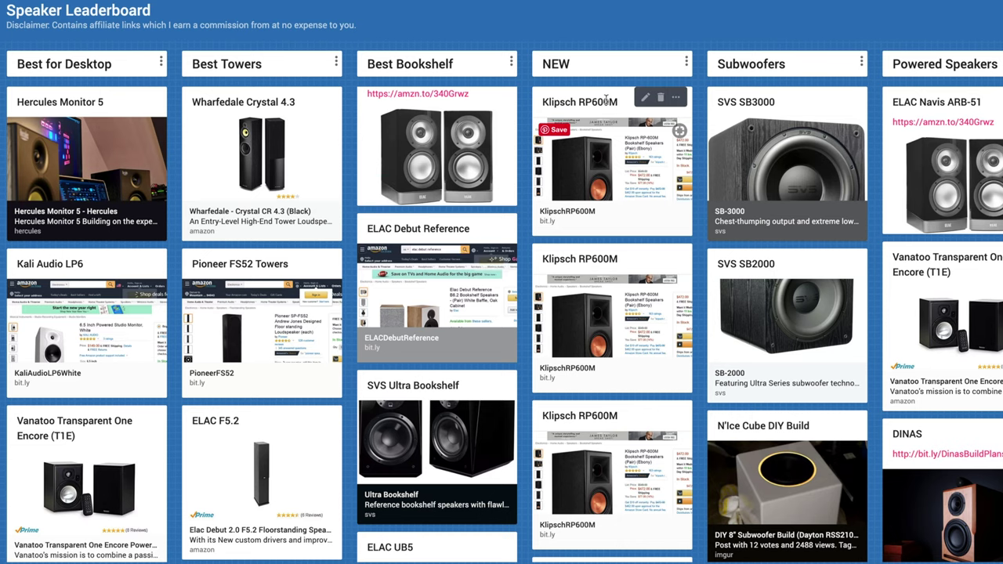
pyautogui.moveTo(606, 100); pyautogui.dragTo(407, 427)
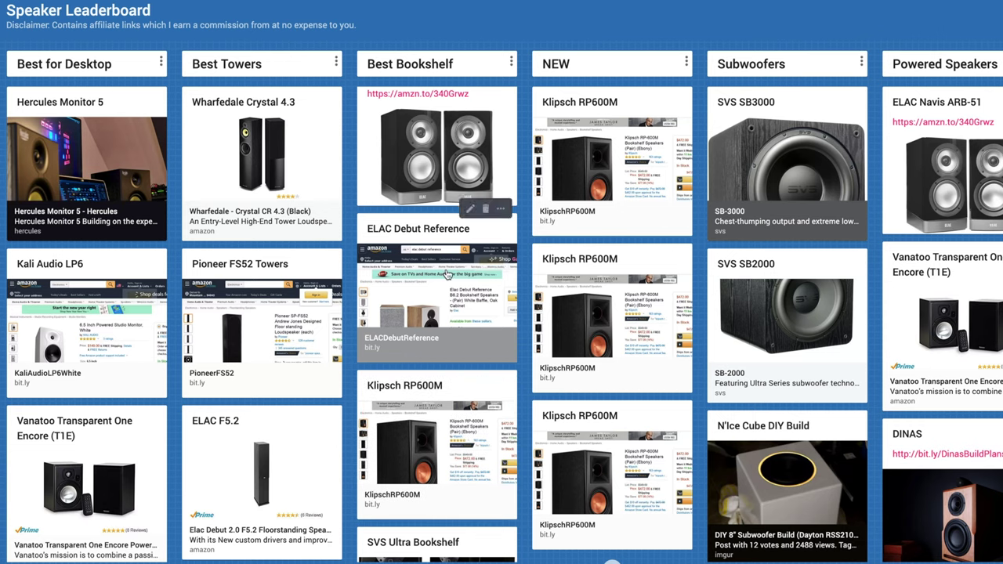
# Review the Klipsch RP600M's ranking against the neighbouring speakers in the Best Bookshelf column
pyautogui.scroll(-1, 447, 275)
pyautogui.scroll(-3, 447, 275)
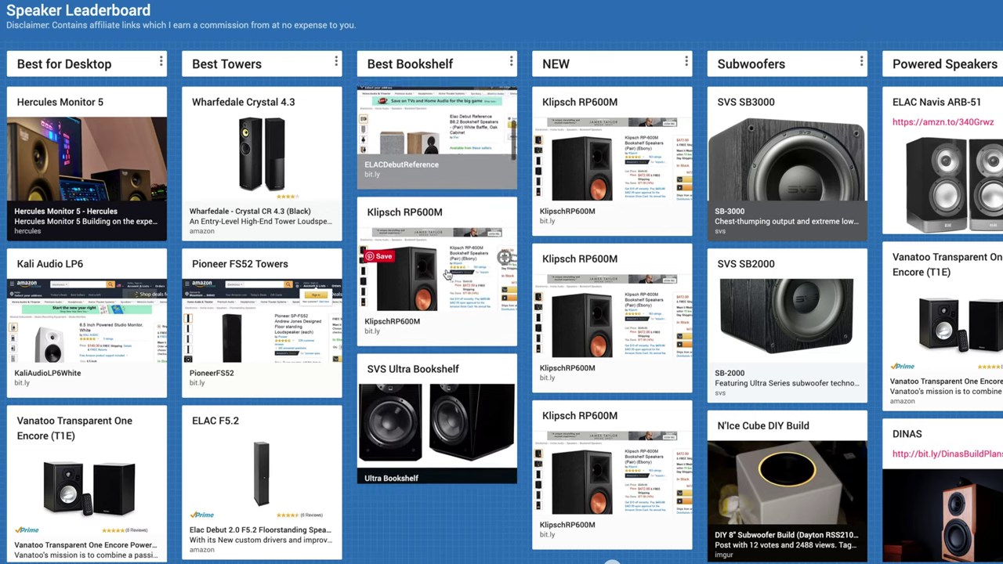
pyautogui.scroll(-3, 446, 274)
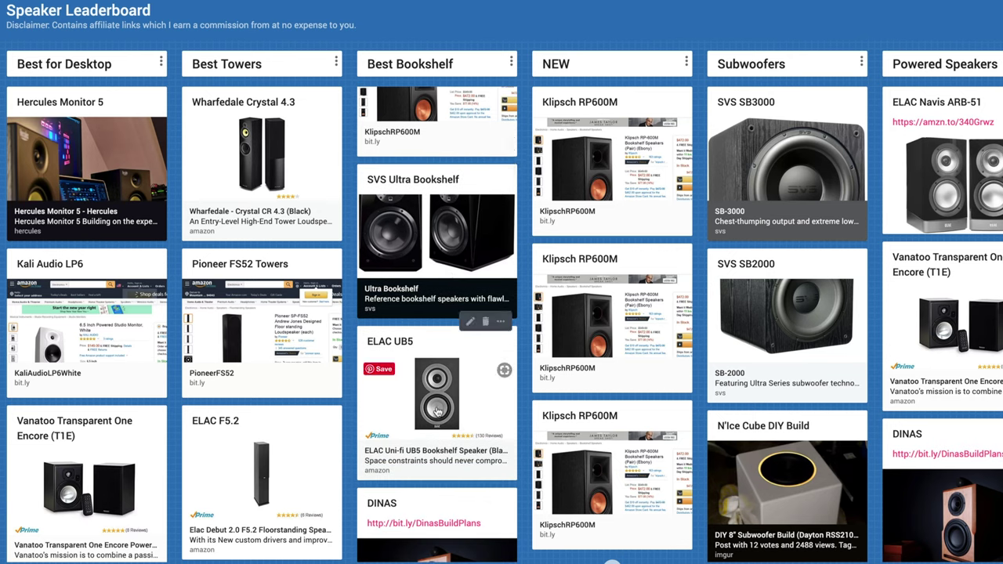
pyautogui.scroll(3, 437, 412)
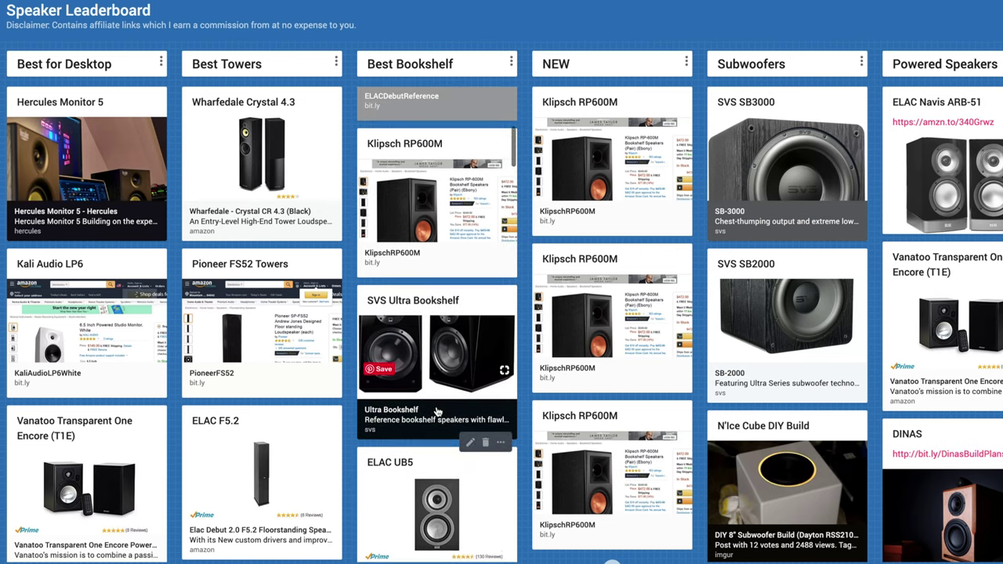
pyautogui.scroll(2, 438, 392)
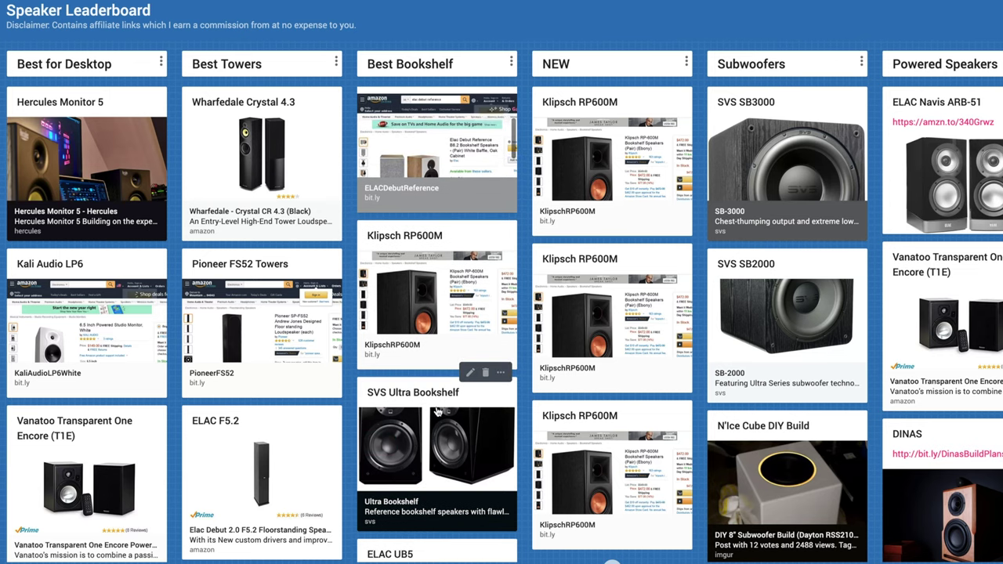
pyautogui.scroll(1, 435, 298)
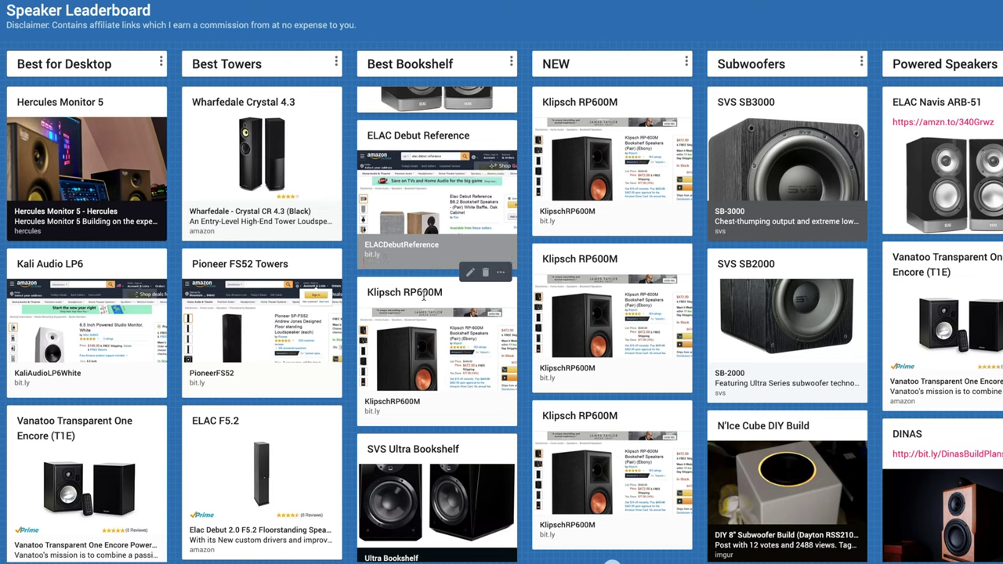
pyautogui.scroll(1, 424, 295)
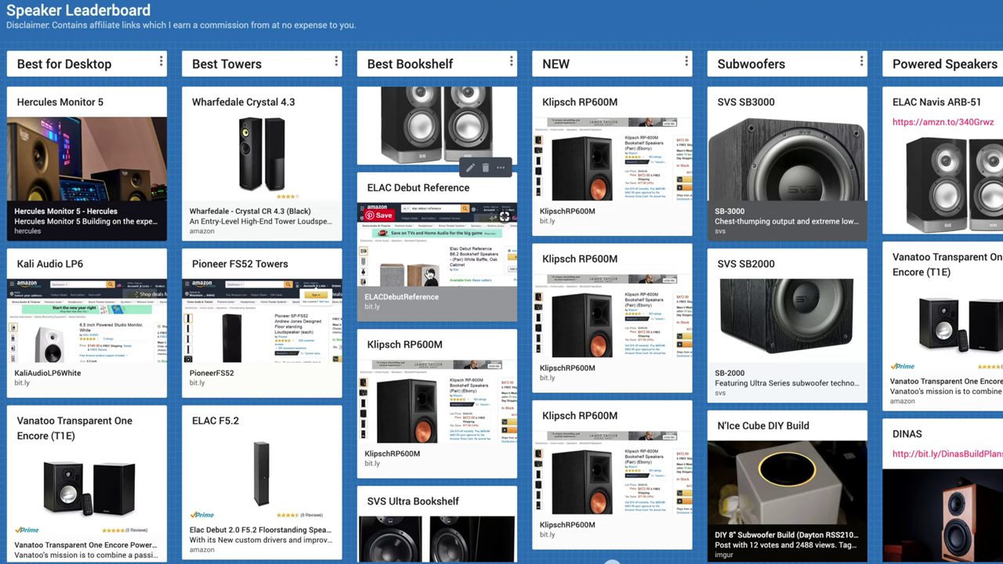
# Move a Klipsch RP600M card from NEW into Best for Desktop, between Pioneer SP BS22LR and Dayton MK442T
pyautogui.hscroll(-3, 553, 271)
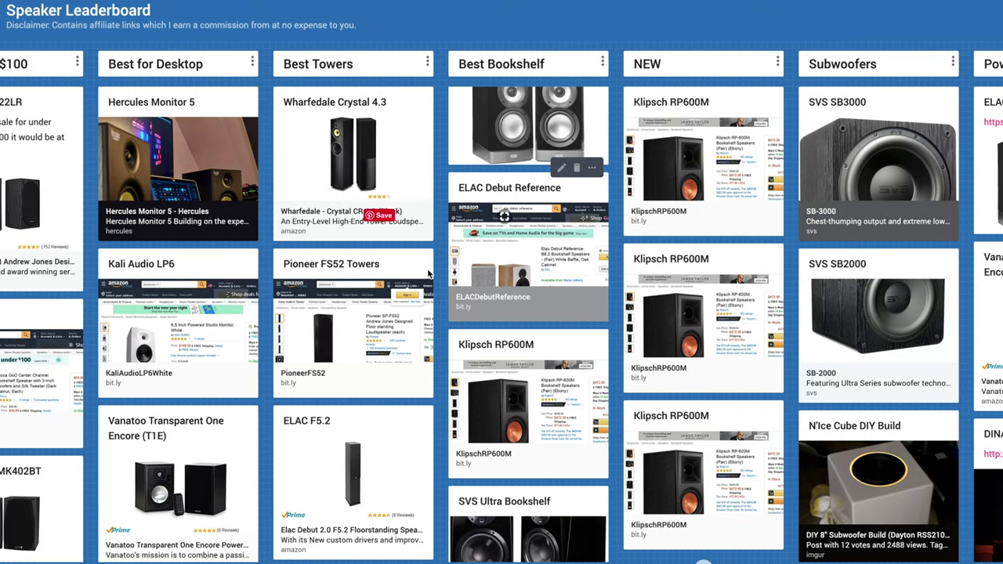
pyautogui.hscroll(-3, 553, 271)
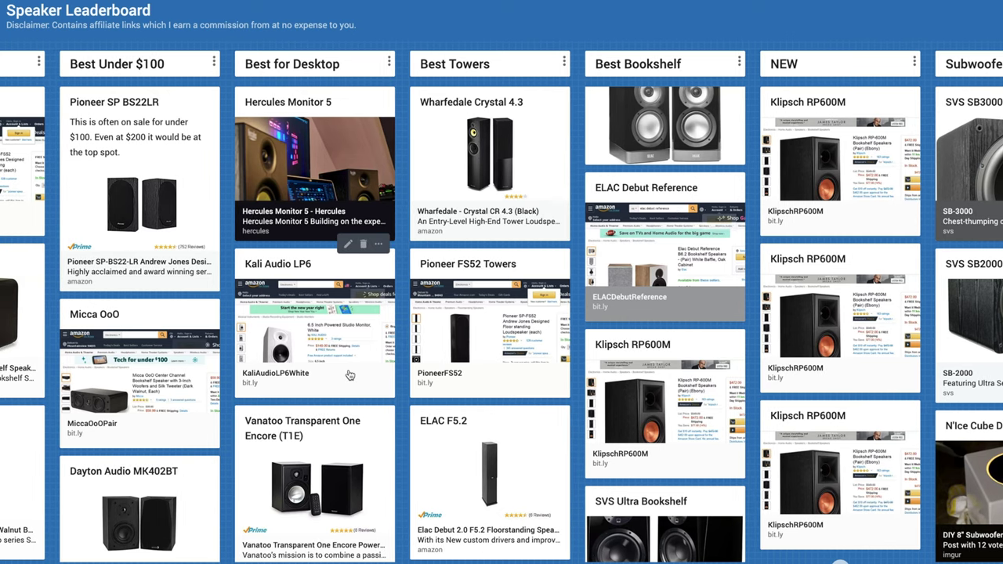
pyautogui.scroll(-2, 351, 377)
pyautogui.scroll(-3, 350, 377)
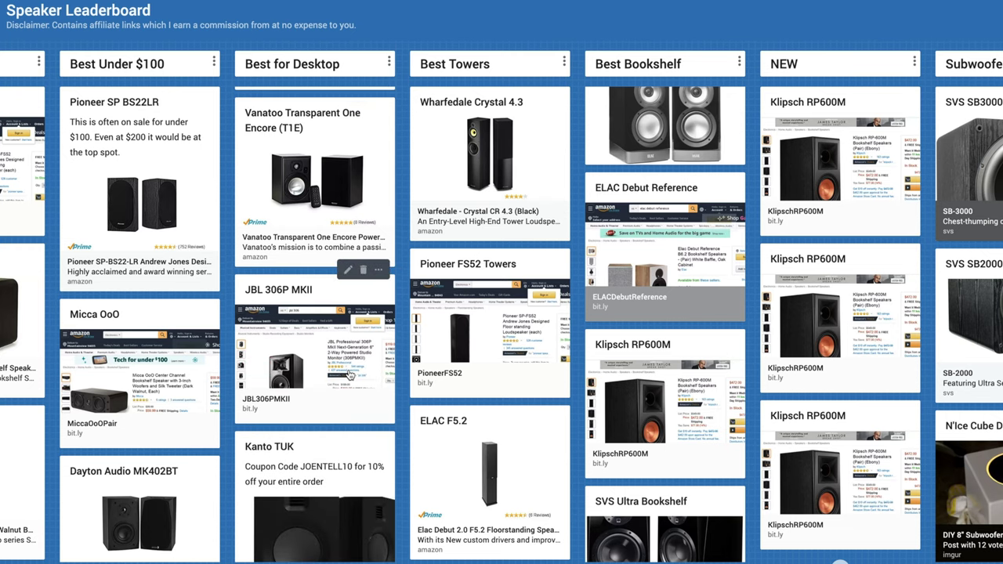
pyautogui.scroll(-2, 350, 377)
pyautogui.scroll(-3, 350, 376)
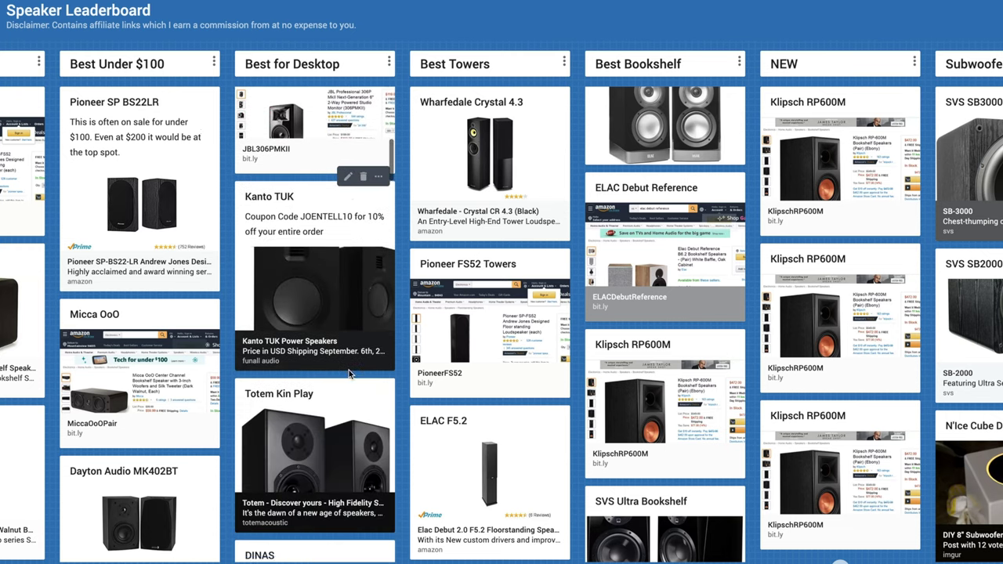
pyautogui.scroll(-2, 350, 376)
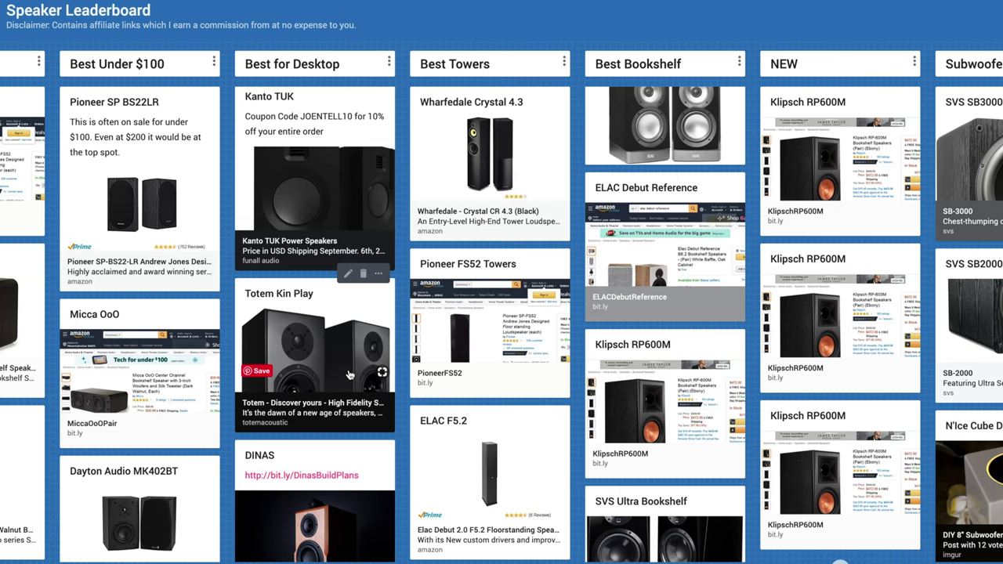
pyautogui.scroll(-3, 350, 376)
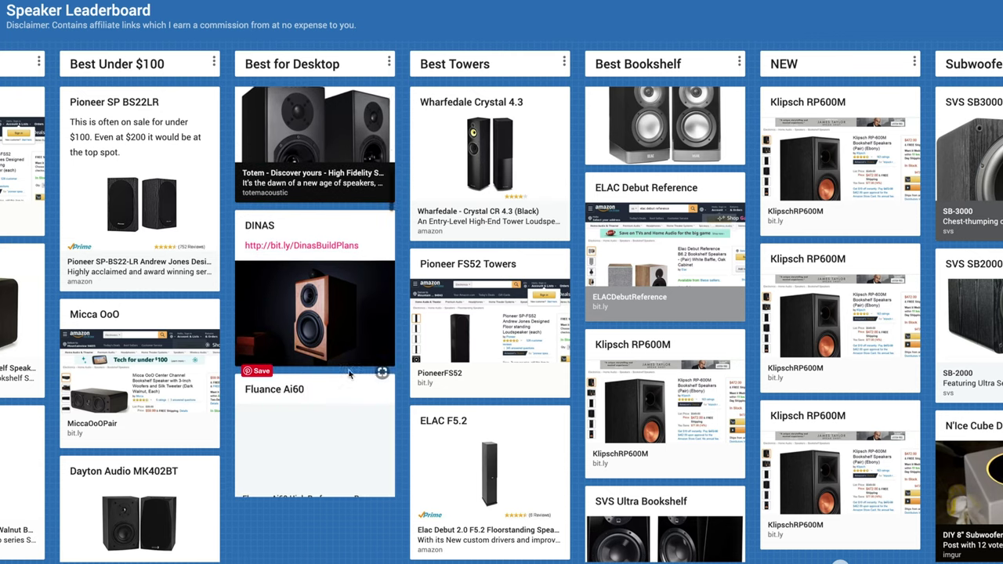
pyautogui.scroll(-3, 349, 375)
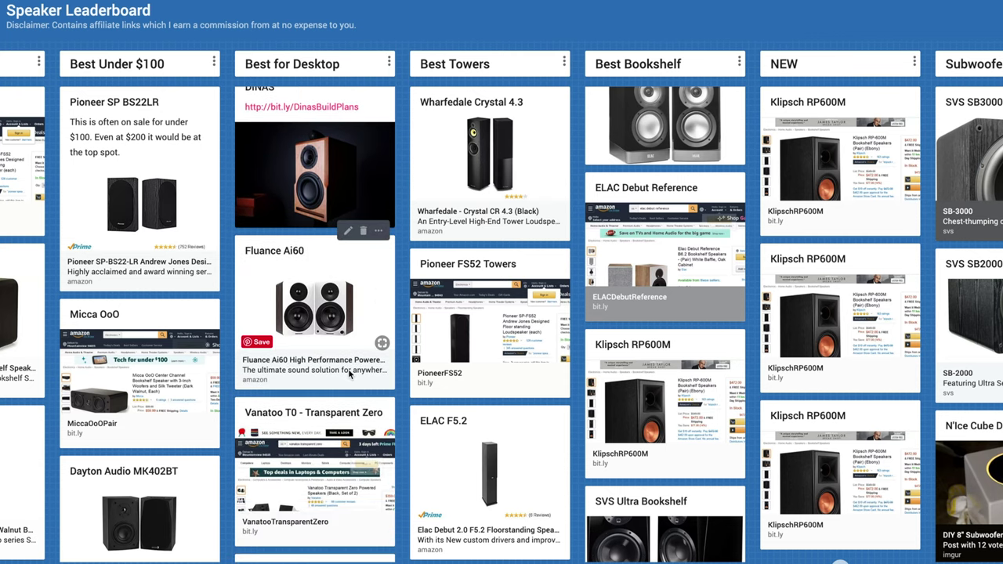
pyautogui.scroll(-2, 348, 375)
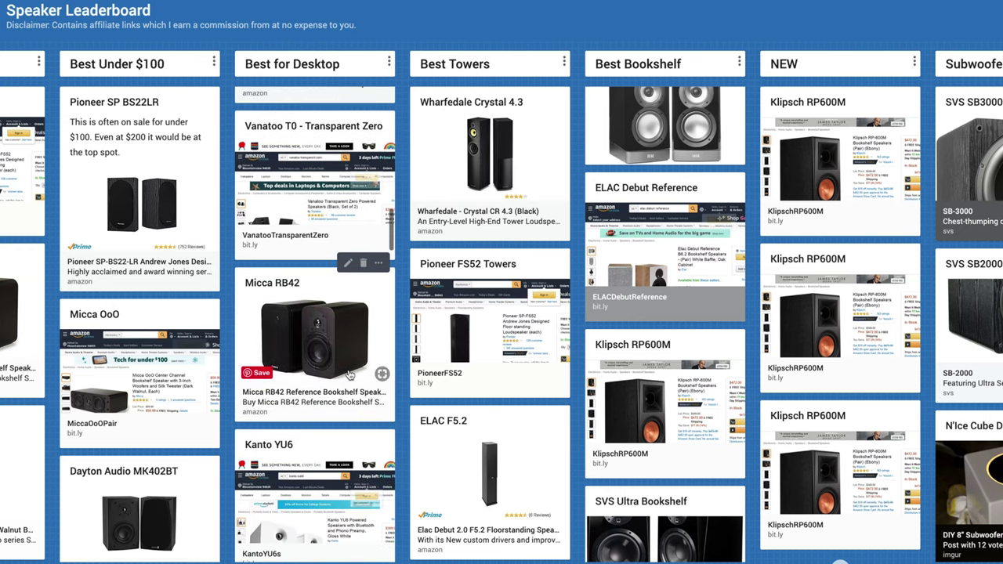
pyautogui.scroll(-6, 349, 374)
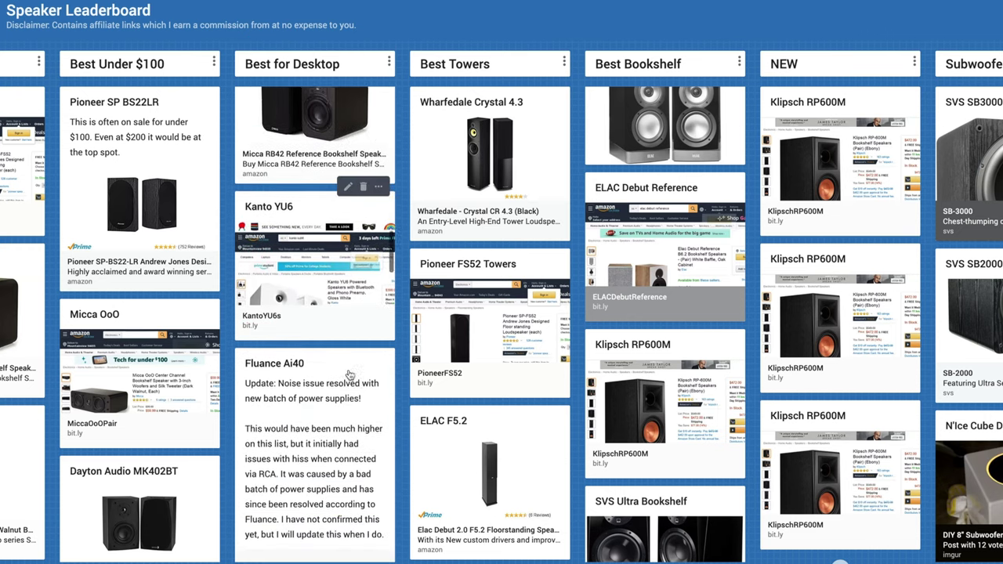
pyautogui.scroll(-3, 349, 374)
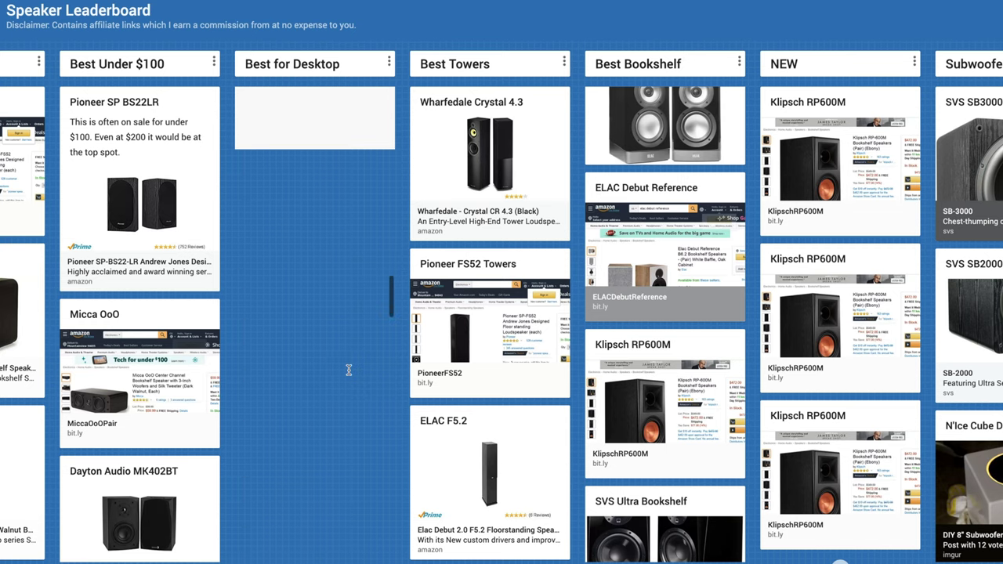
pyautogui.scroll(-2, 349, 370)
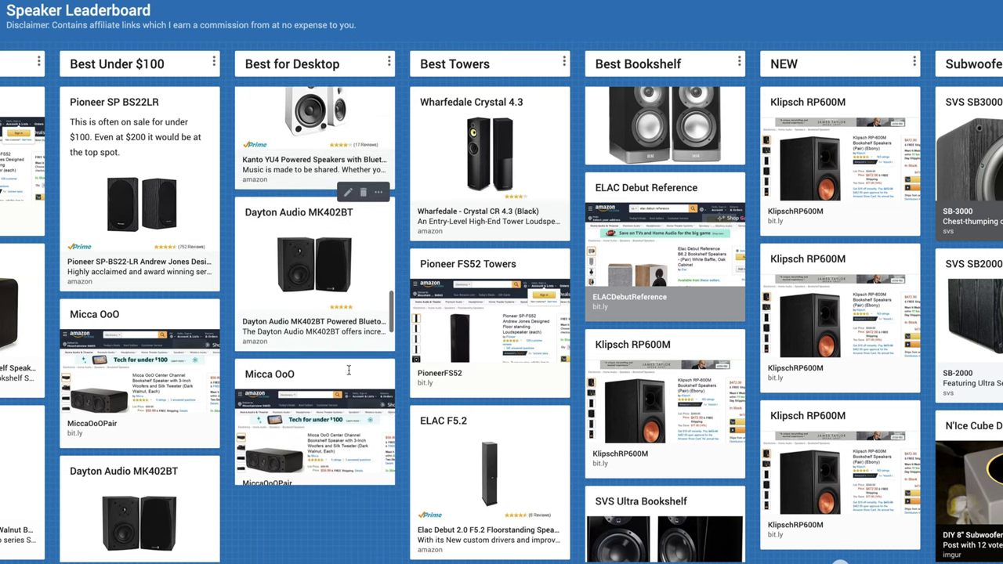
pyautogui.scroll(-5, 349, 370)
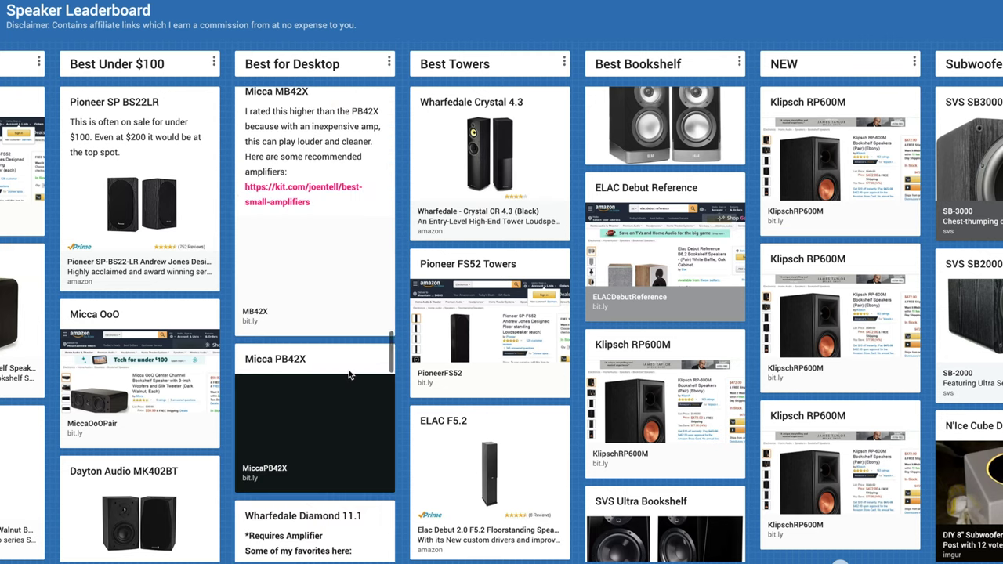
pyautogui.scroll(-5, 350, 375)
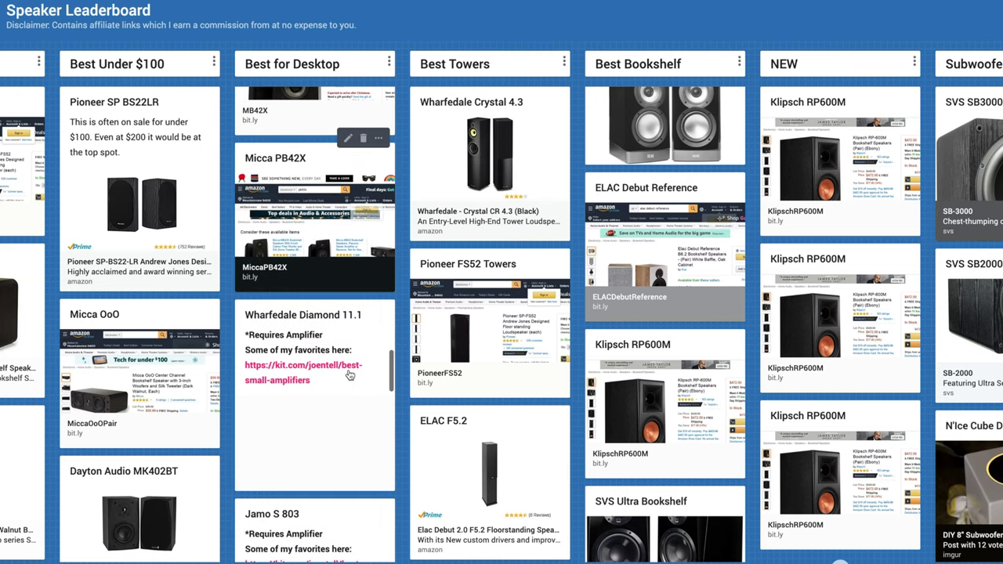
pyautogui.scroll(-9, 350, 376)
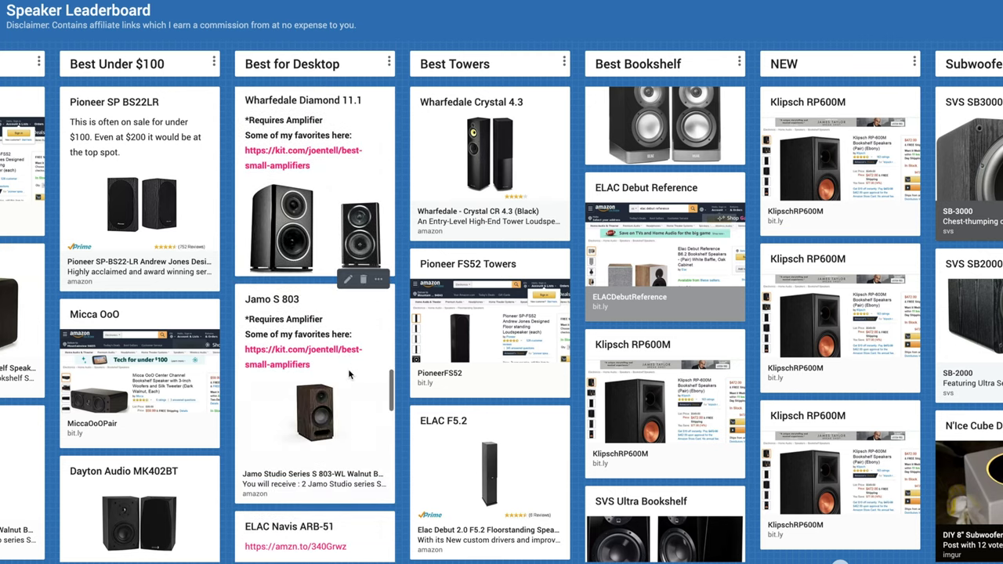
pyautogui.scroll(-5, 349, 376)
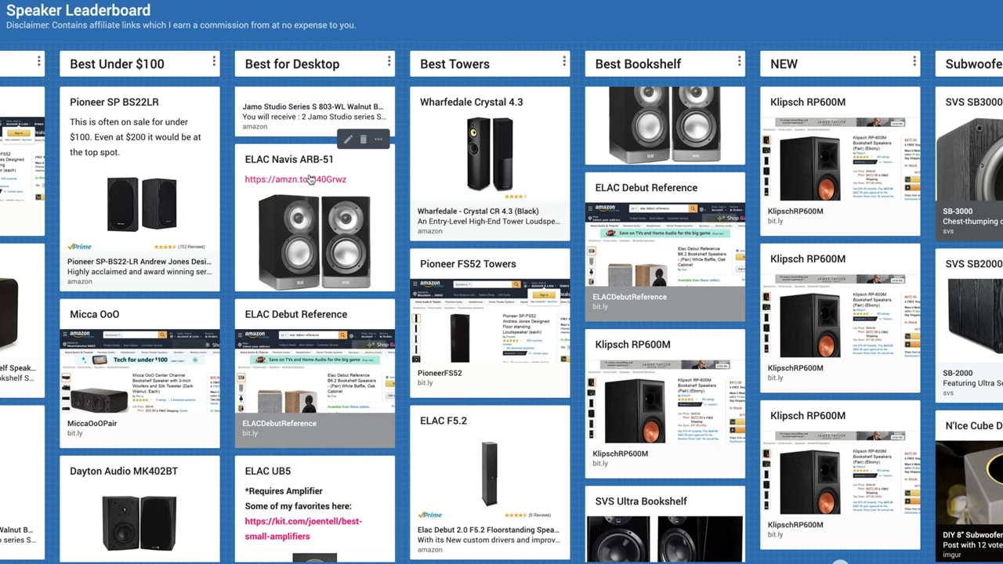
pyautogui.scroll(-1, 306, 180)
pyautogui.scroll(-3, 310, 180)
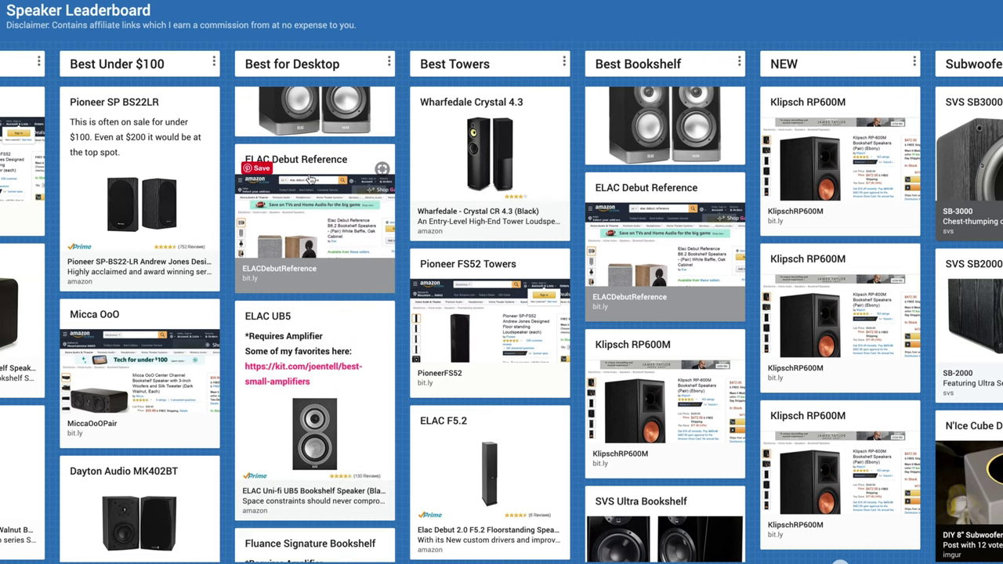
pyautogui.scroll(-3, 310, 179)
pyautogui.scroll(-1, 310, 179)
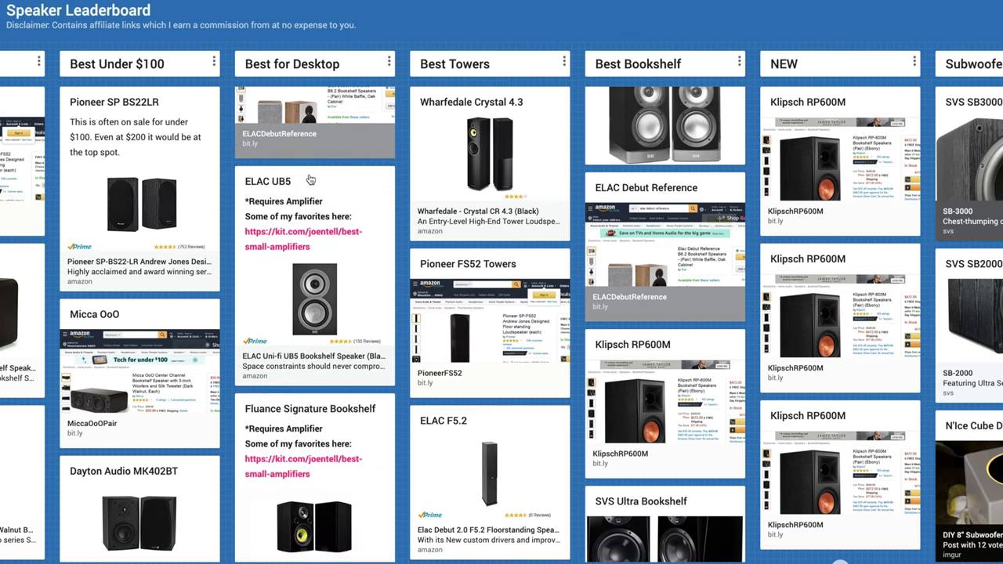
pyautogui.scroll(-3, 309, 180)
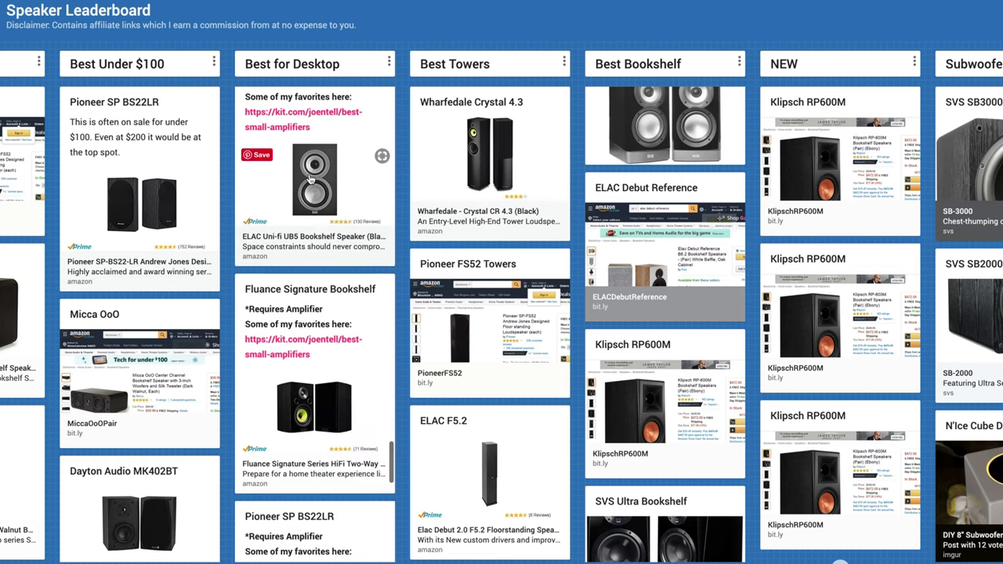
pyautogui.scroll(-5, 309, 180)
pyautogui.scroll(-5, 310, 180)
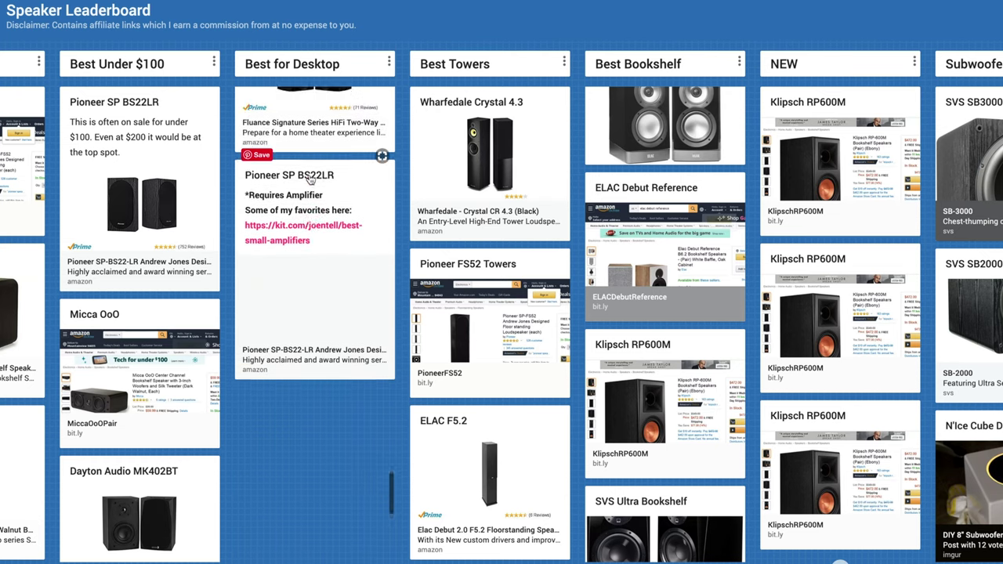
pyautogui.scroll(-1, 310, 180)
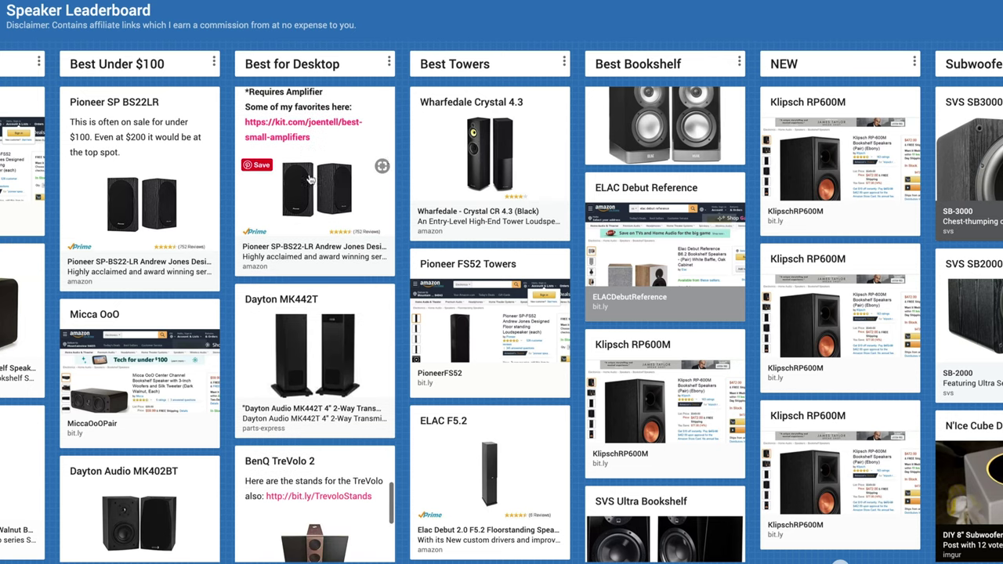
pyautogui.moveTo(837, 106); pyautogui.dragTo(310, 299)
# Place another Klipsch RP600M card from NEW first in Best Under $500, above ELAC UB5
pyautogui.hscroll(-4, 310, 301)
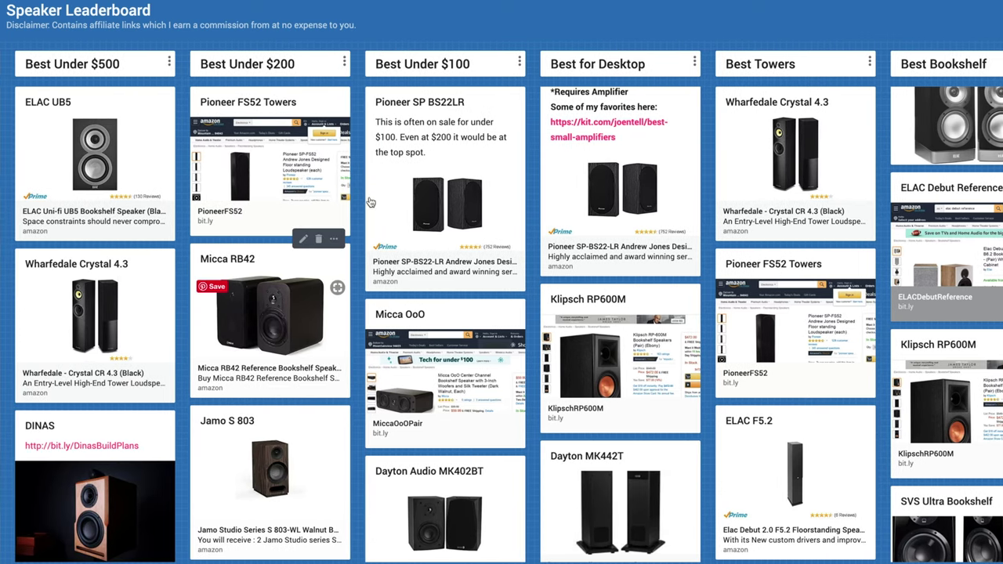
pyautogui.hscroll(-2, 313, 235)
pyautogui.hscroll(1, 317, 198)
pyautogui.hscroll(1, 318, 198)
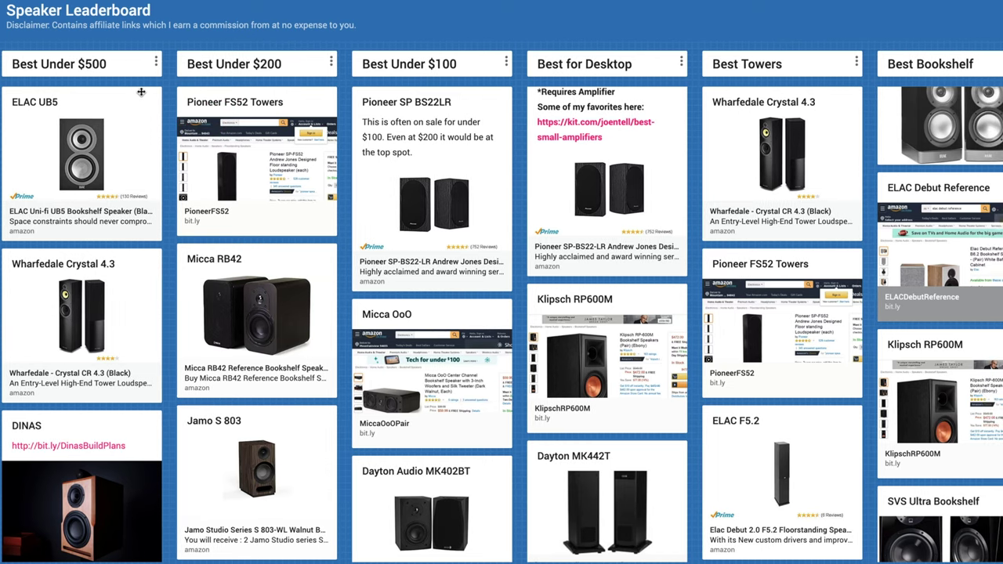
pyautogui.moveTo(141, 92); pyautogui.dragTo(66, 129)
pyautogui.hscroll(-1, 66, 133)
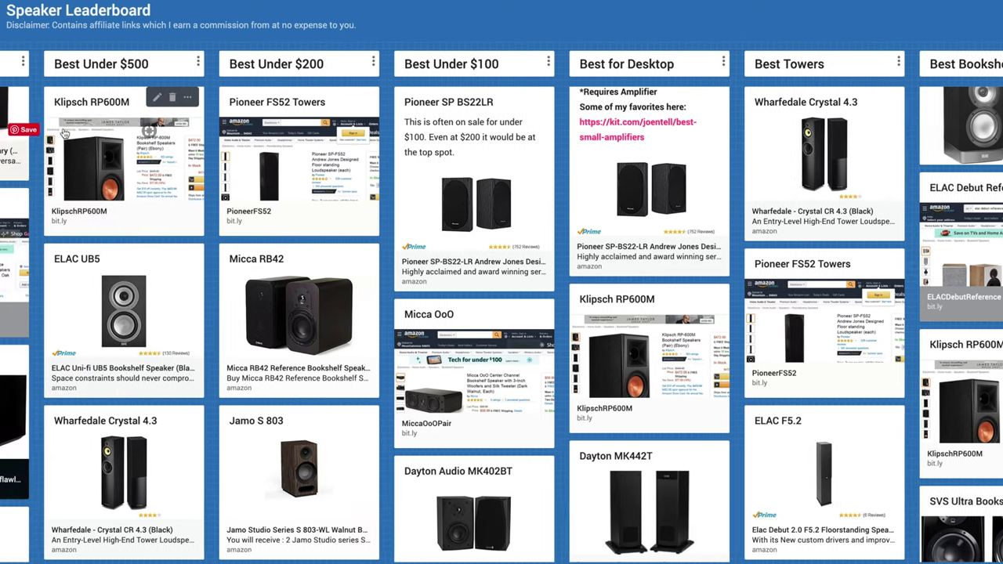
pyautogui.hscroll(-5, 66, 133)
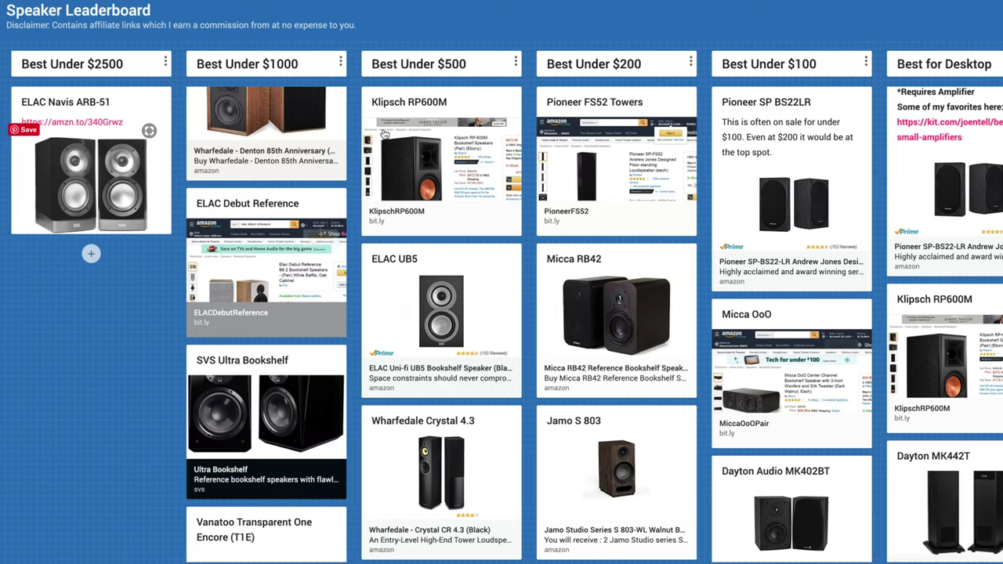
# Try ranking ELAC UB5 above the Klipsch RP600M in Best Under $500, and restore the RP600M to first place
pyautogui.moveTo(384, 133)
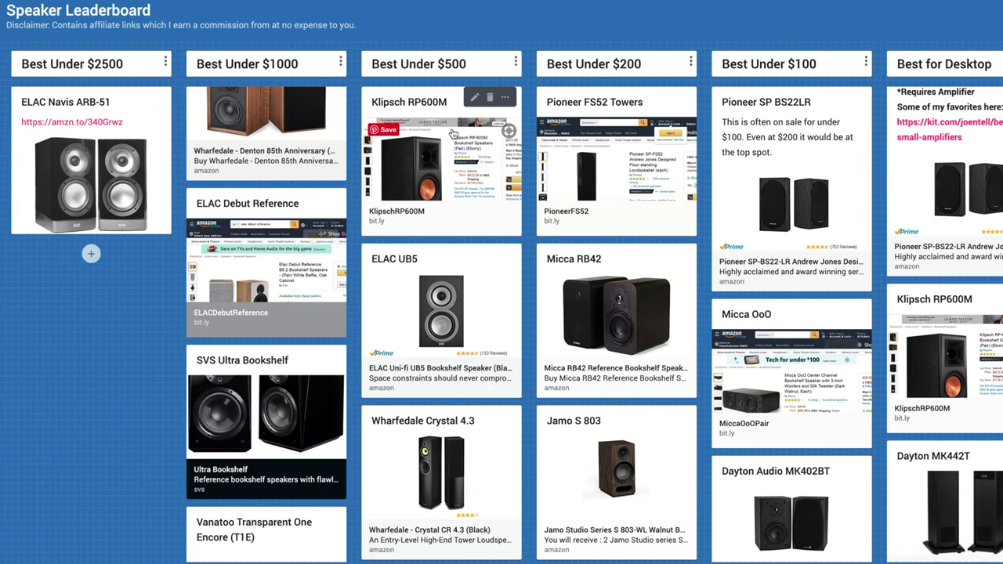
pyautogui.hscroll(-1, 452, 133)
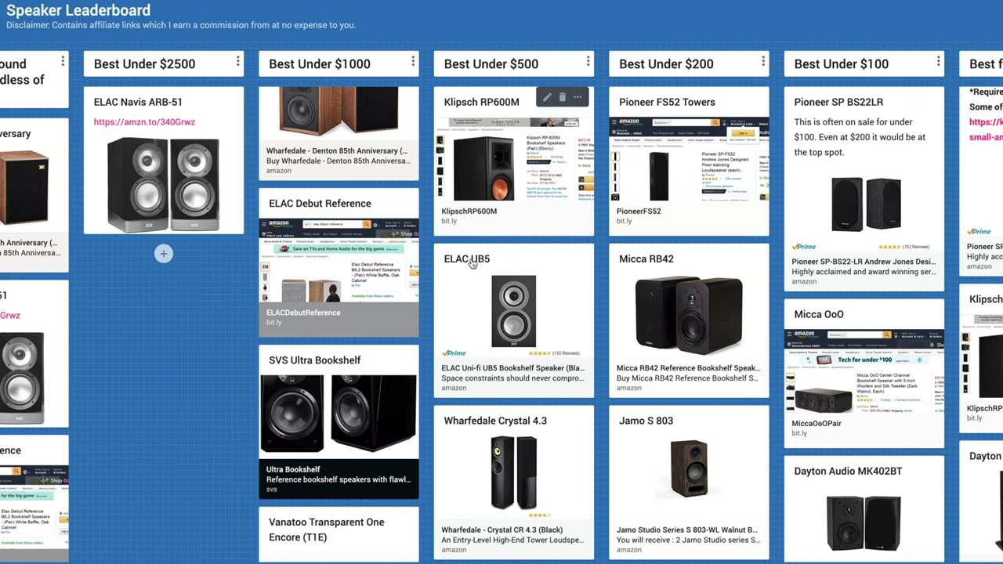
pyautogui.moveTo(474, 259); pyautogui.dragTo(480, 103)
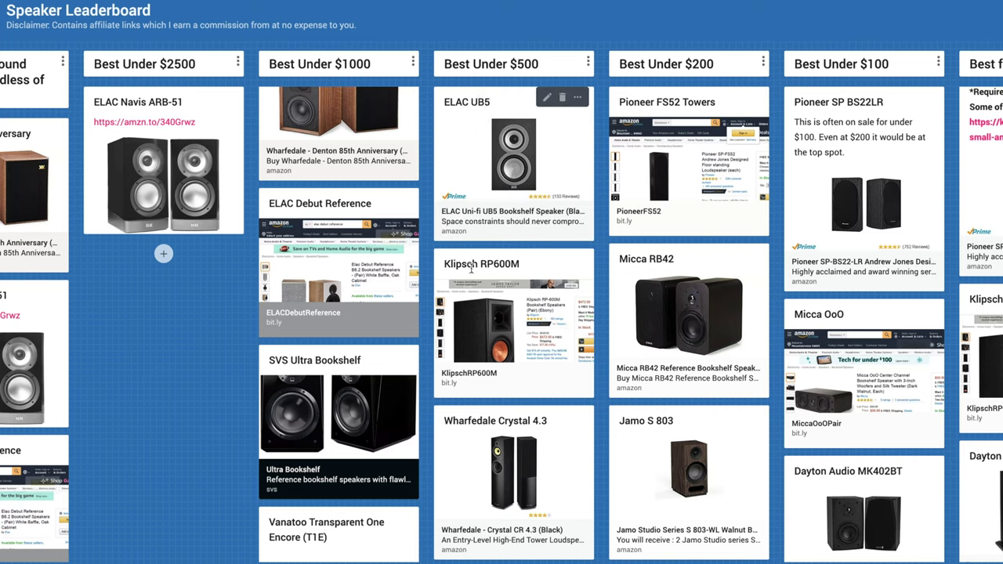
pyautogui.moveTo(480, 263); pyautogui.dragTo(481, 103)
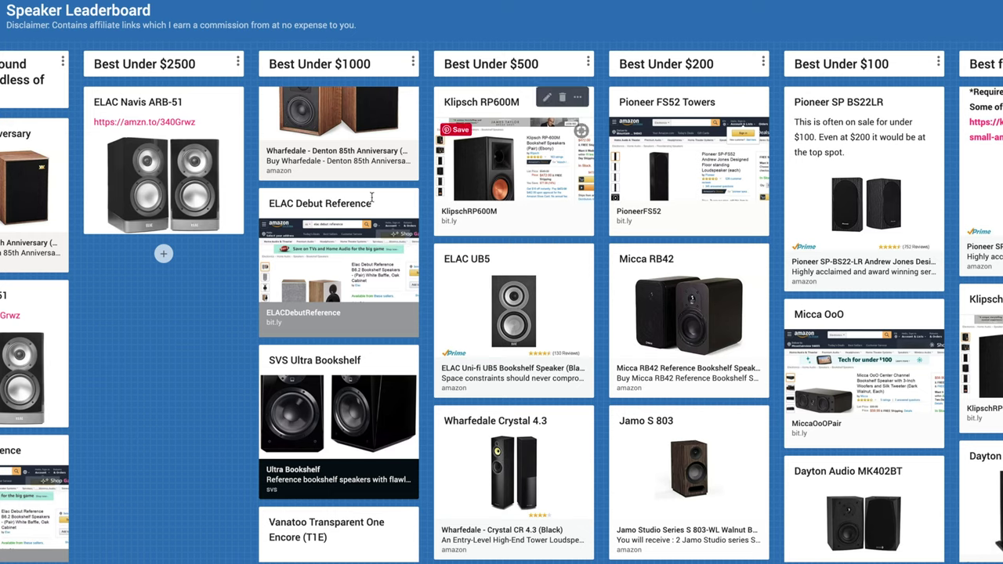
# Move the Klipsch RP600M card from Best Under $500 to Best Under $1000, between ELAC Debut Reference and SVS Ultra Bookshelf
pyautogui.hscroll(-2, 372, 198)
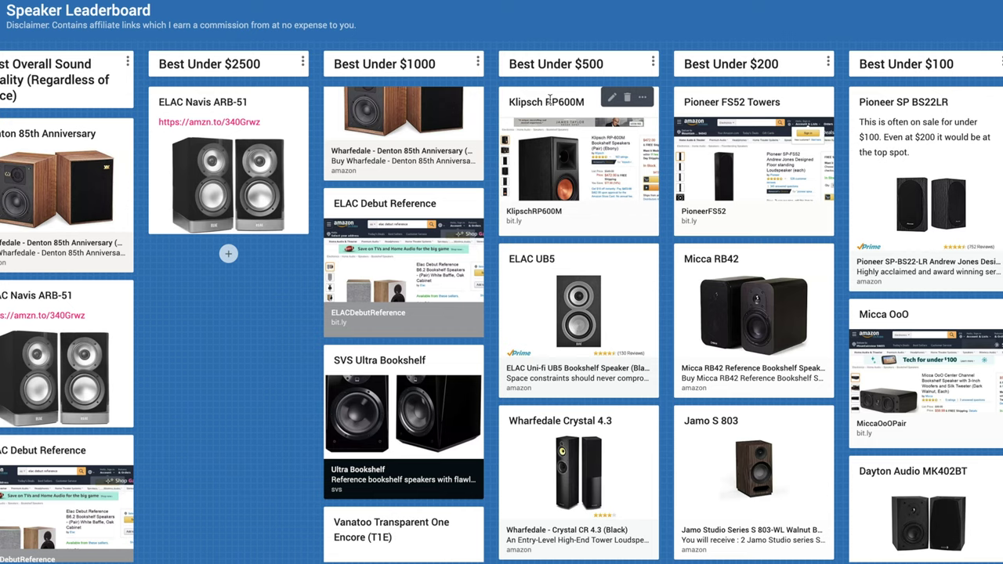
pyautogui.scroll(-1, 408, 204)
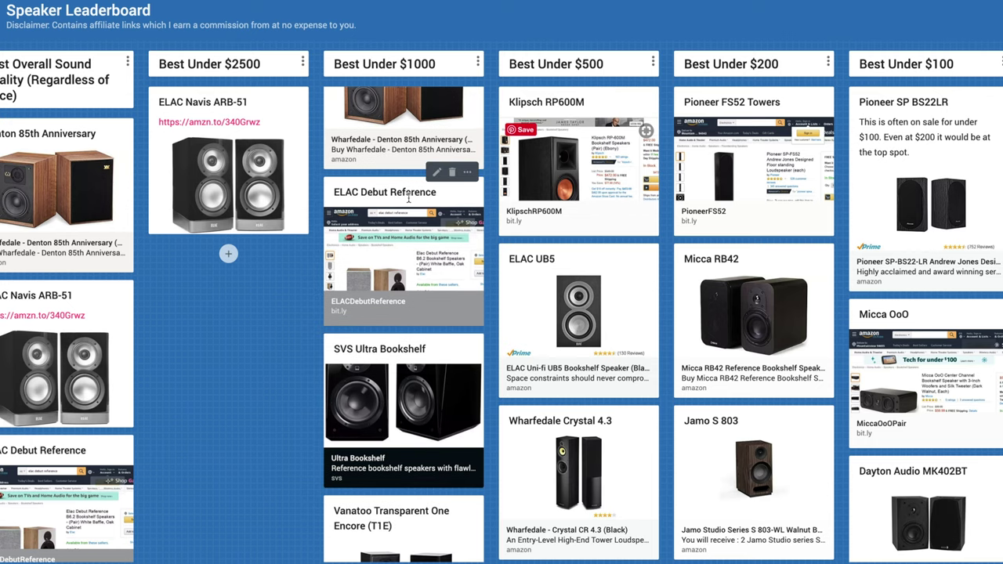
pyautogui.scroll(2, 408, 198)
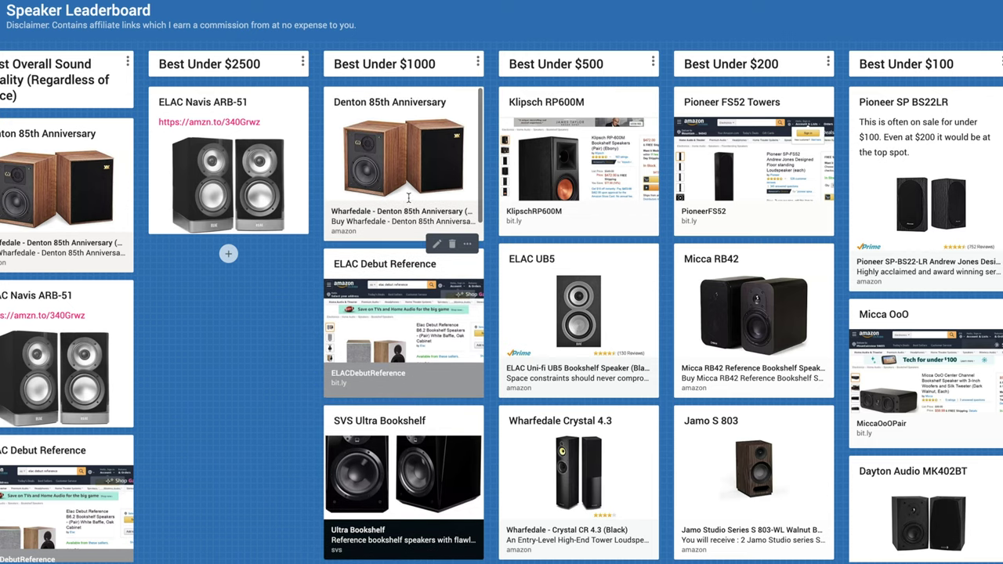
pyautogui.scroll(-2, 408, 198)
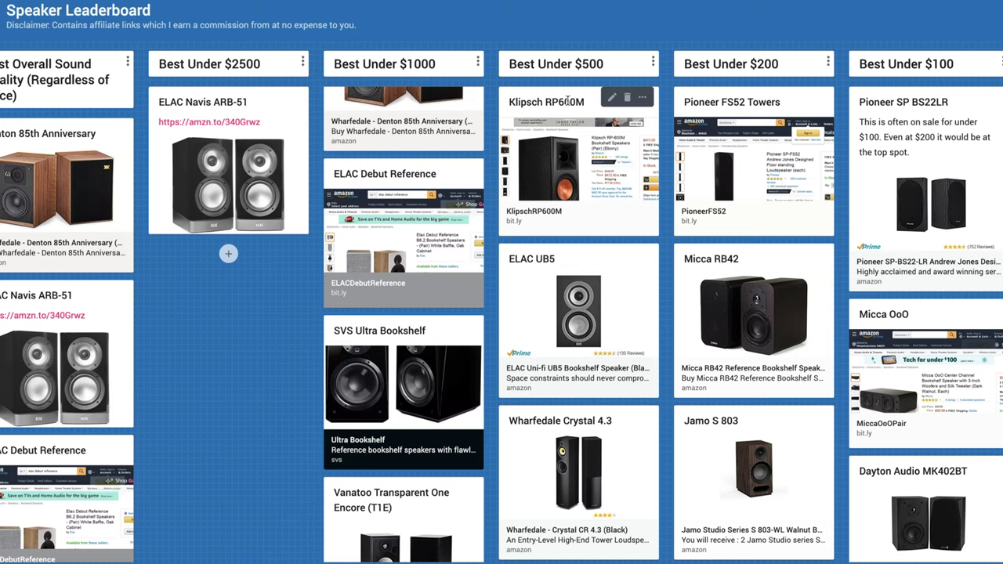
pyautogui.moveTo(558, 119); pyautogui.dragTo(403, 374)
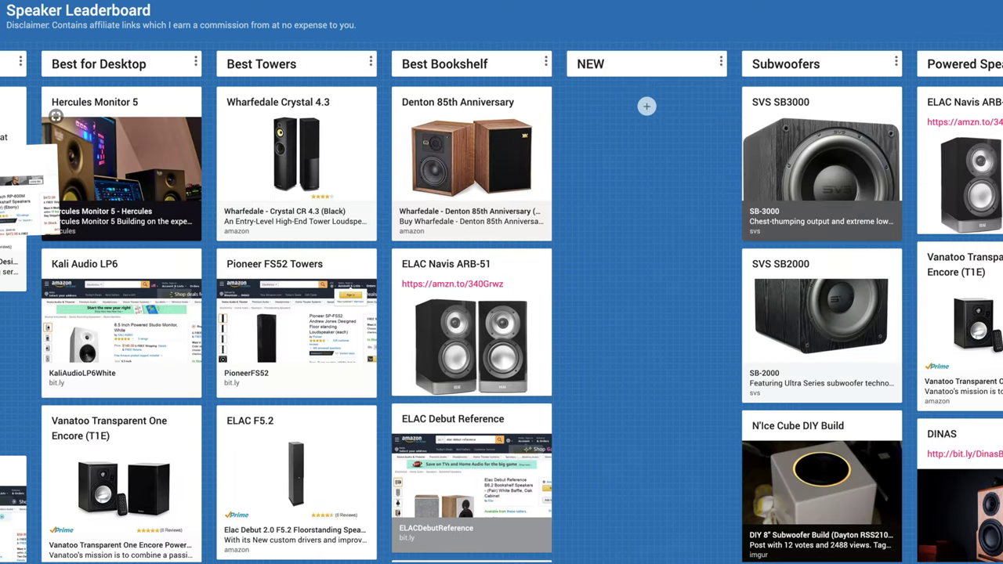
# Move the last Klipsch RP600M card from NEW to Best Under $2500, below ELAC Navis ARB-51
pyautogui.moveTo(3, 200)
pyautogui.mouseDown()
pyautogui.moveTo(21, 202)
pyautogui.moveTo(5, 203)
pyautogui.mouseUp()
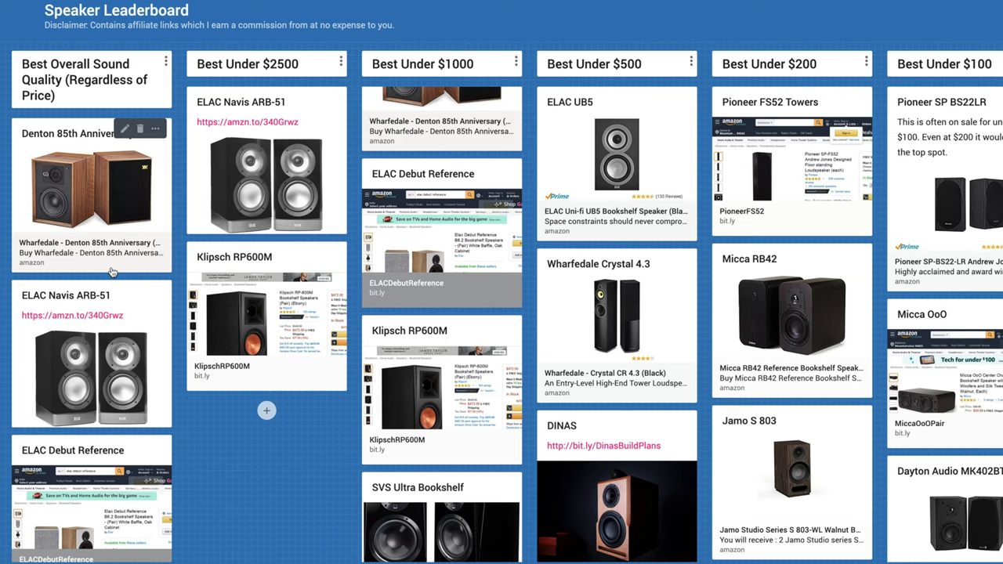
pyautogui.scroll(-1, 109, 208)
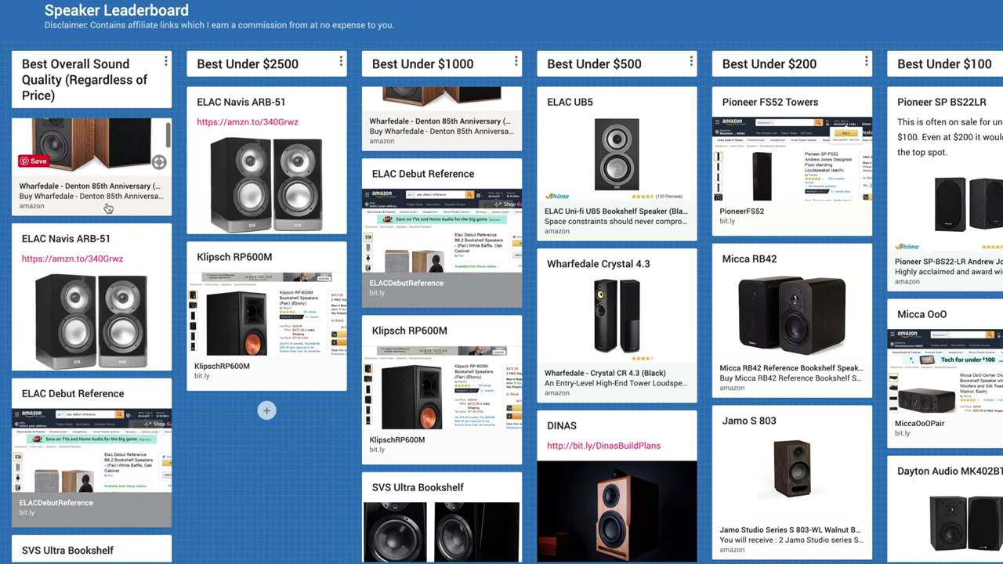
# Move the Klipsch RP600M card from Best Under $2500 to Best Overall Sound Quality, between ELAC Debut Reference and SVS Ultra Bookshelf
pyautogui.scroll(-1, 108, 208)
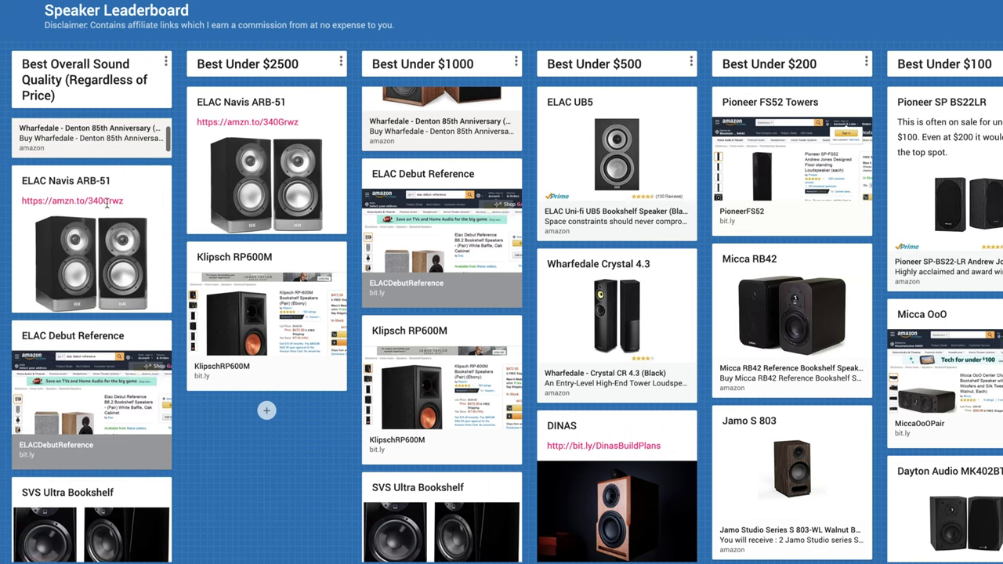
pyautogui.scroll(-2, 107, 207)
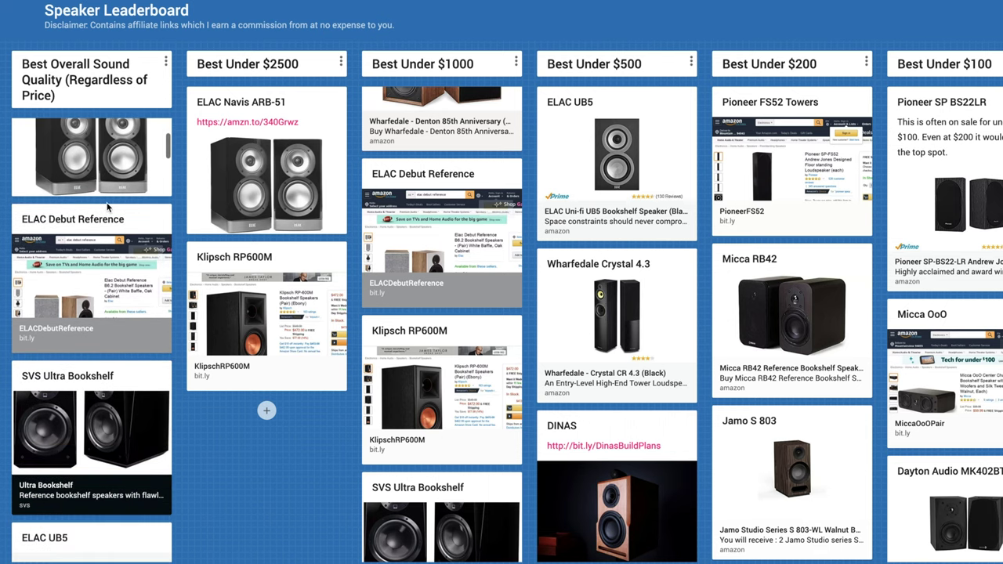
pyautogui.scroll(-1, 108, 207)
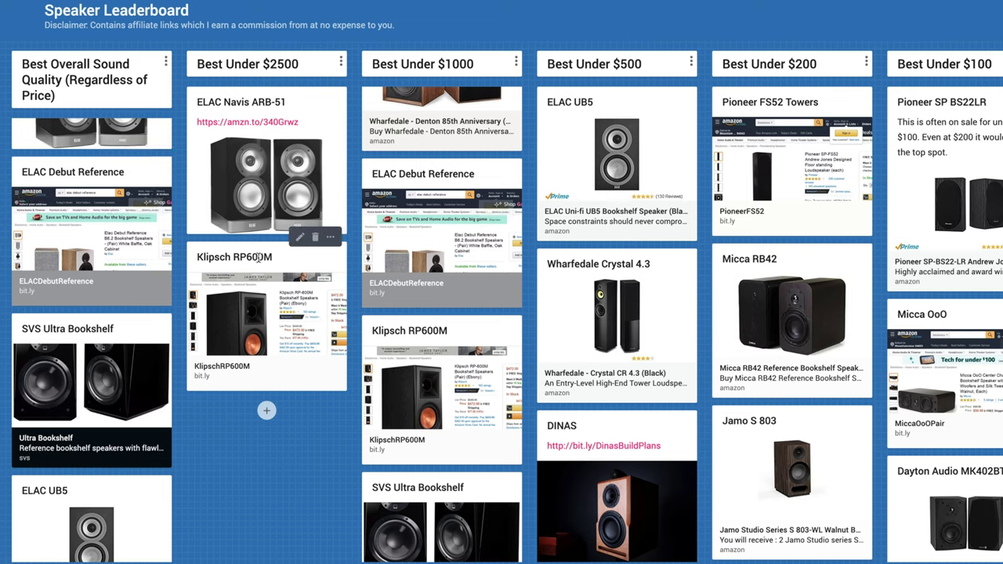
pyautogui.moveTo(158, 318); pyautogui.dragTo(82, 329)
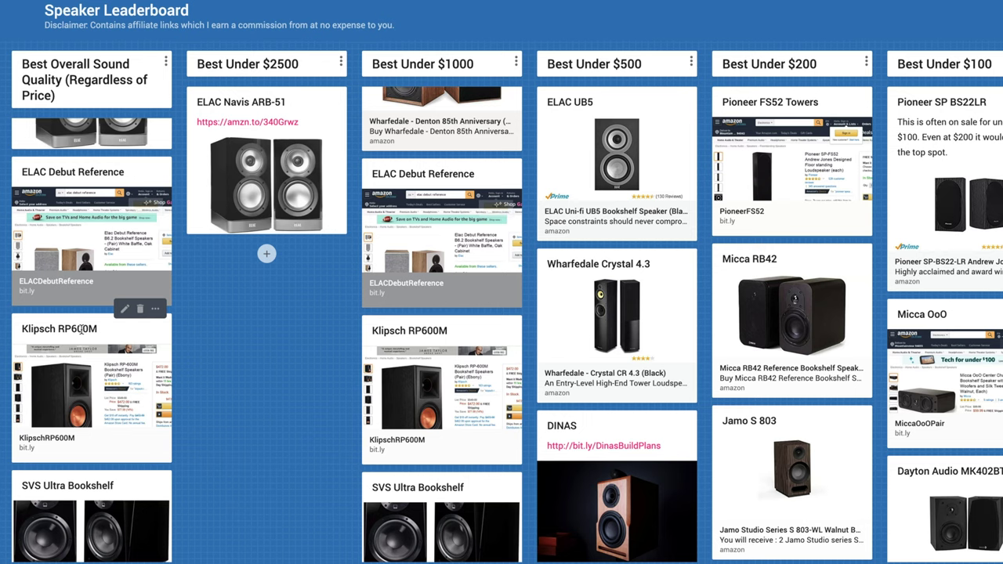
# Review the Best Overall Sound Quality ranking around the Klipsch RP600M, comparing it with the SVS, ELAC and Wharfedale speakers
pyautogui.scroll(-2, 81, 329)
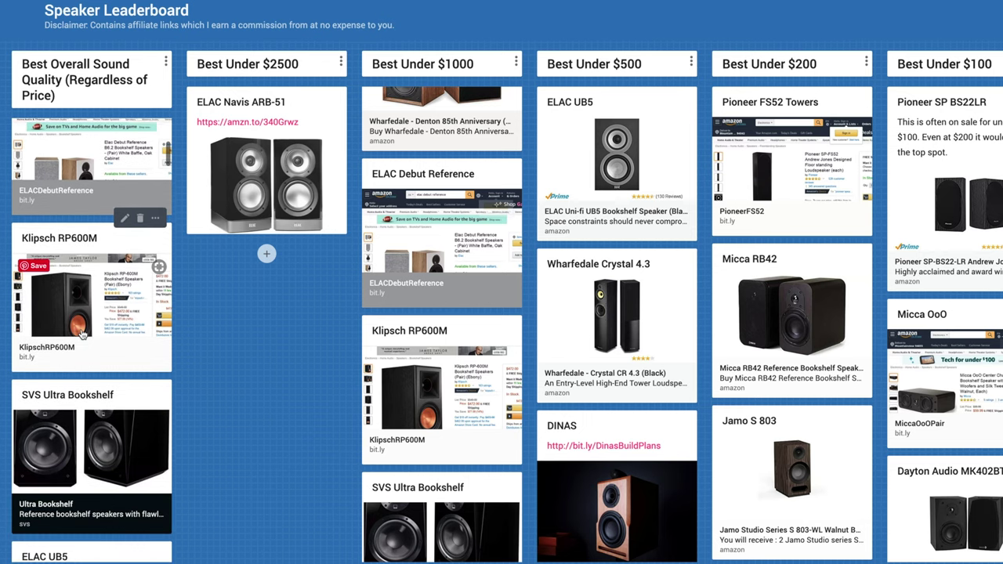
pyautogui.scroll(-1, 83, 336)
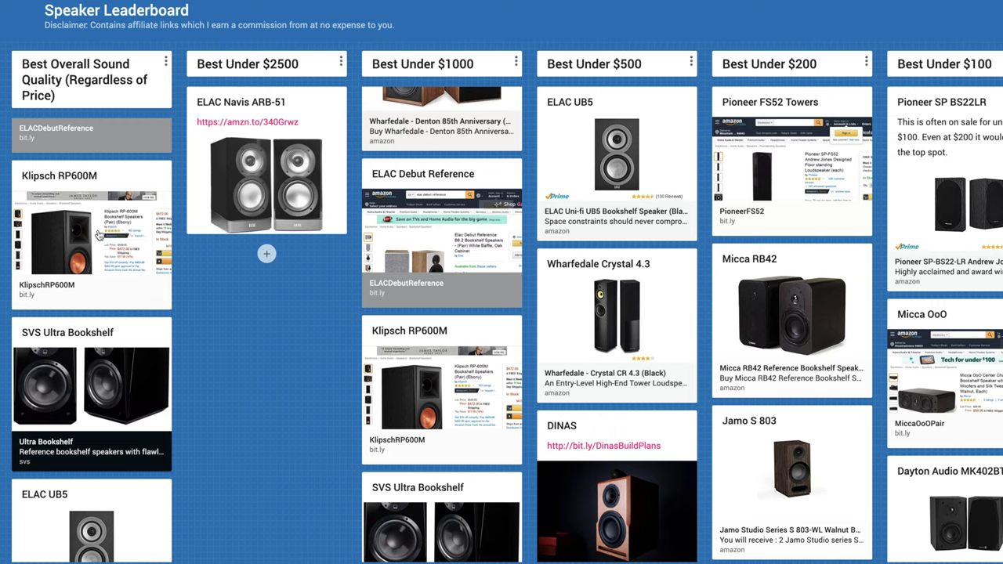
pyautogui.scroll(-1, 109, 390)
pyautogui.scroll(-2, 110, 390)
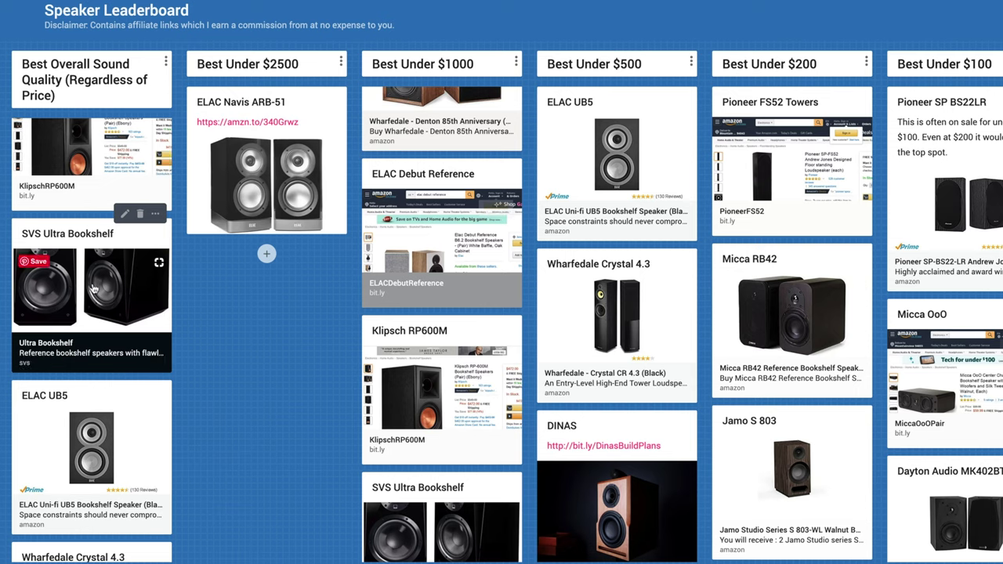
pyautogui.scroll(-1, 93, 289)
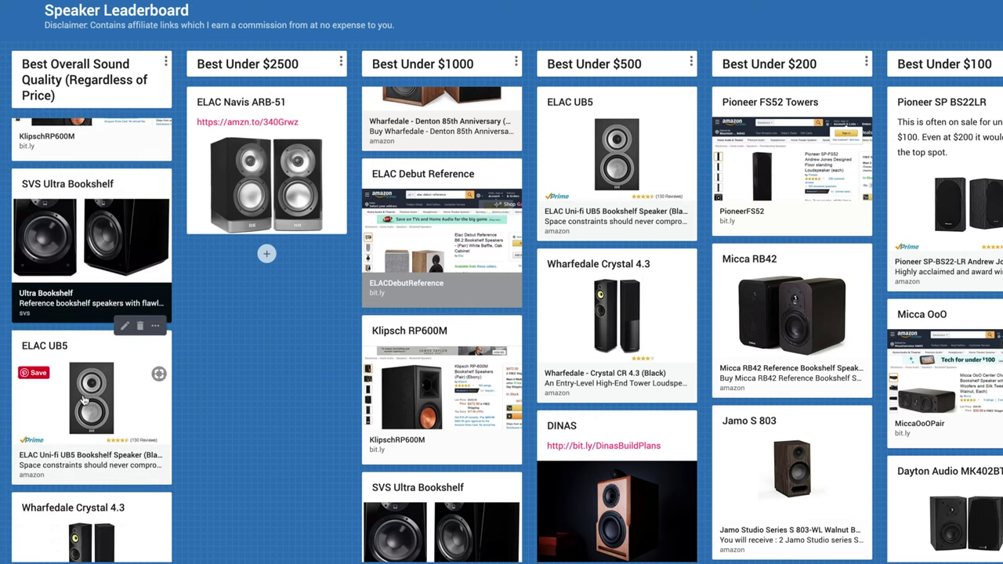
pyautogui.scroll(2, 93, 361)
pyautogui.scroll(1, 83, 401)
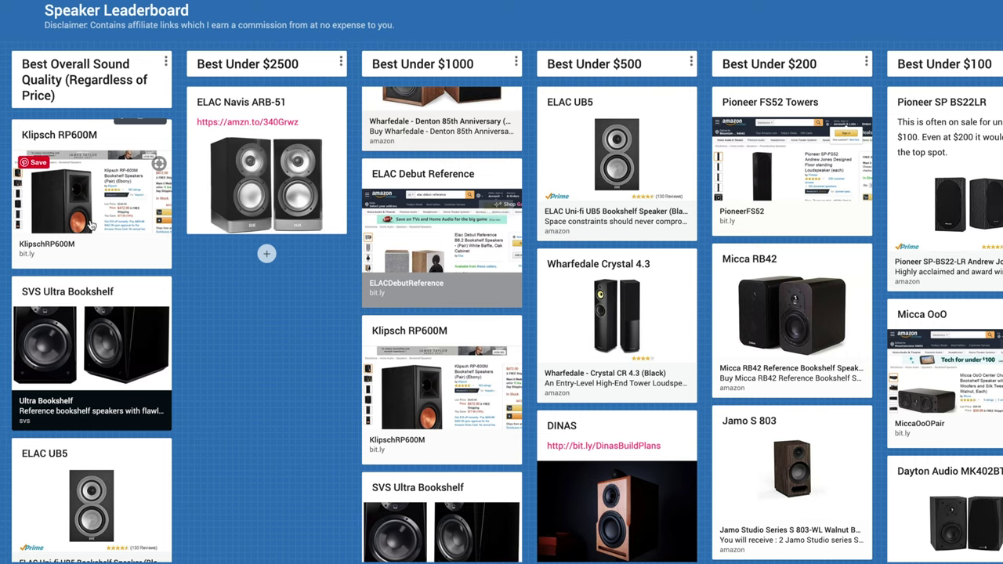
pyautogui.scroll(5, 90, 225)
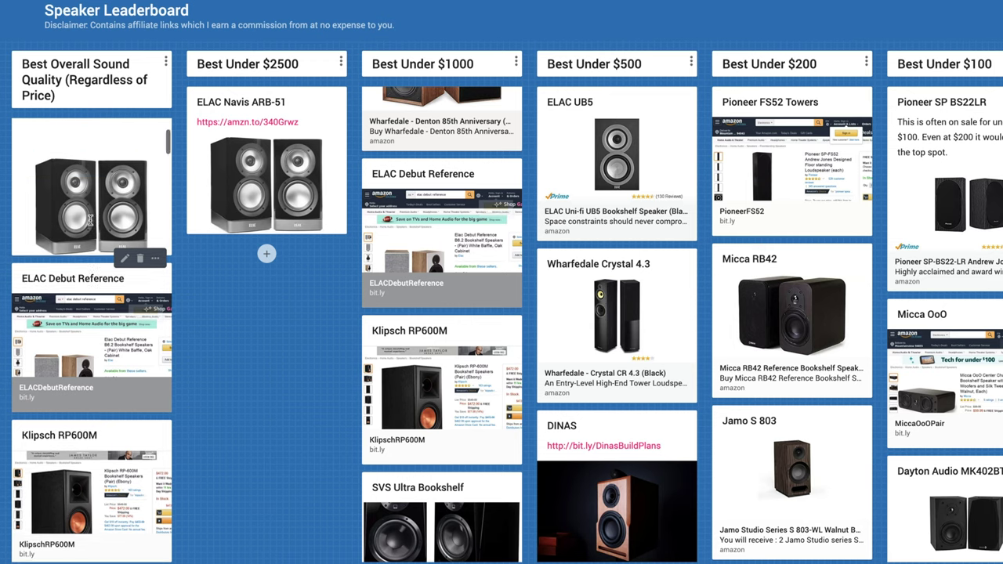